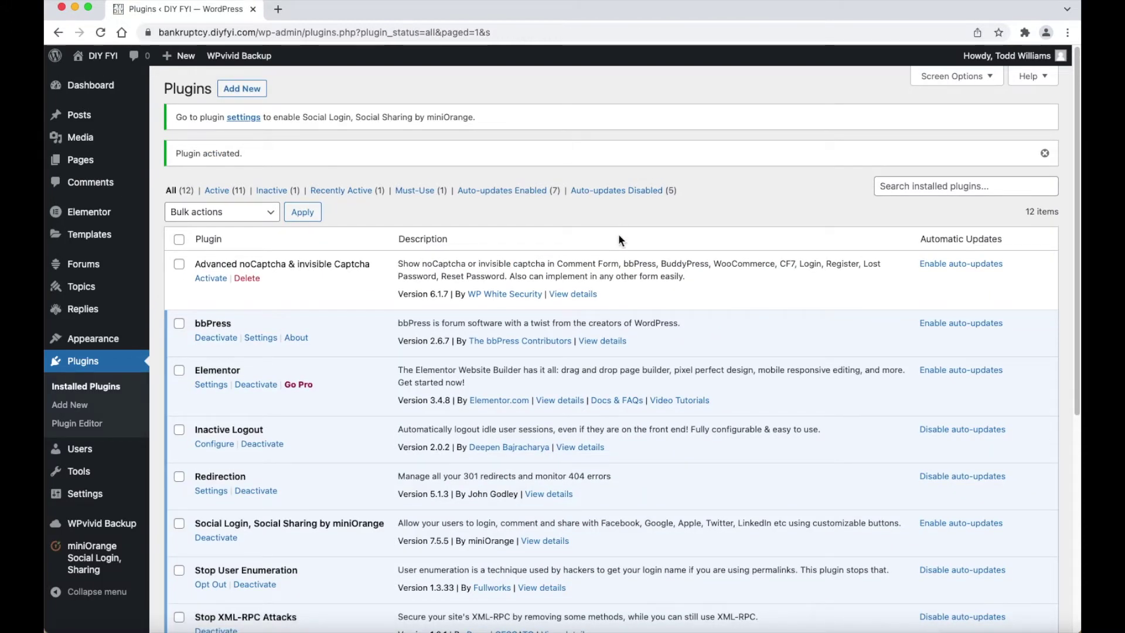
scroll(619, 235, "down", 6)
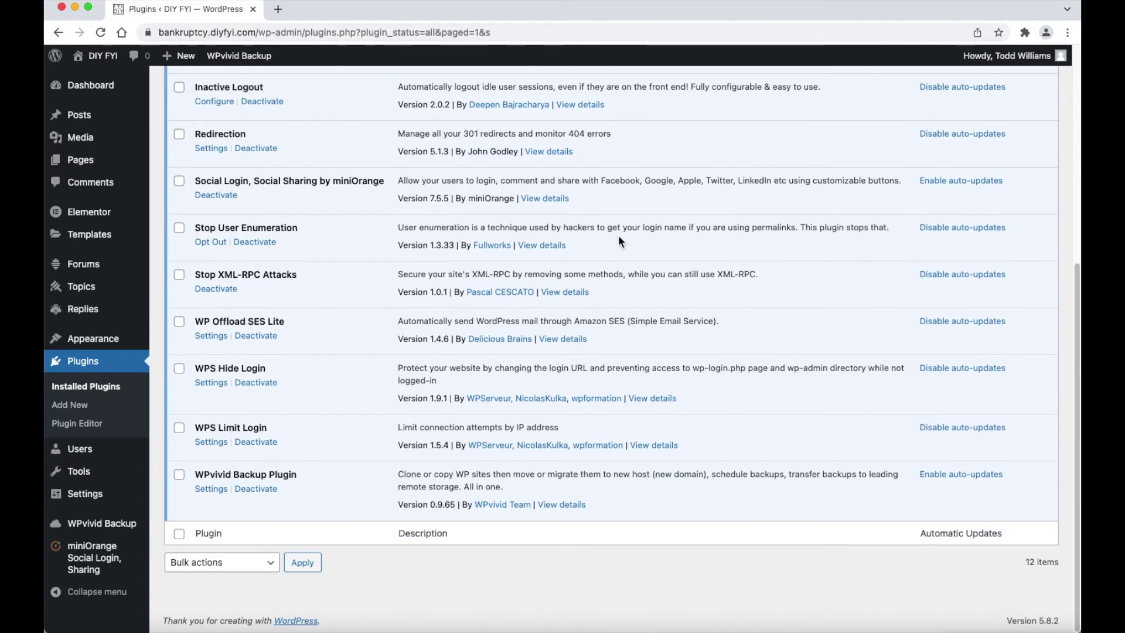
scroll(620, 238, "up", 1)
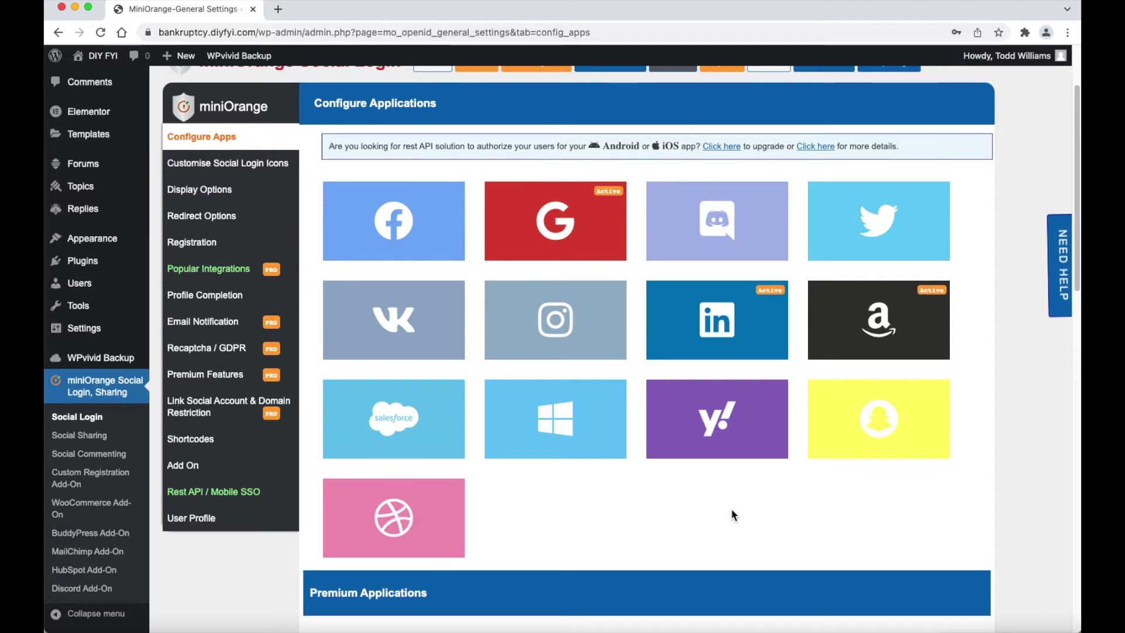
- Examine which free and premium social login applications miniOrange offers on its Configure Apps page
scroll(732, 509, "down", 1)
scroll(735, 507, "down", 5)
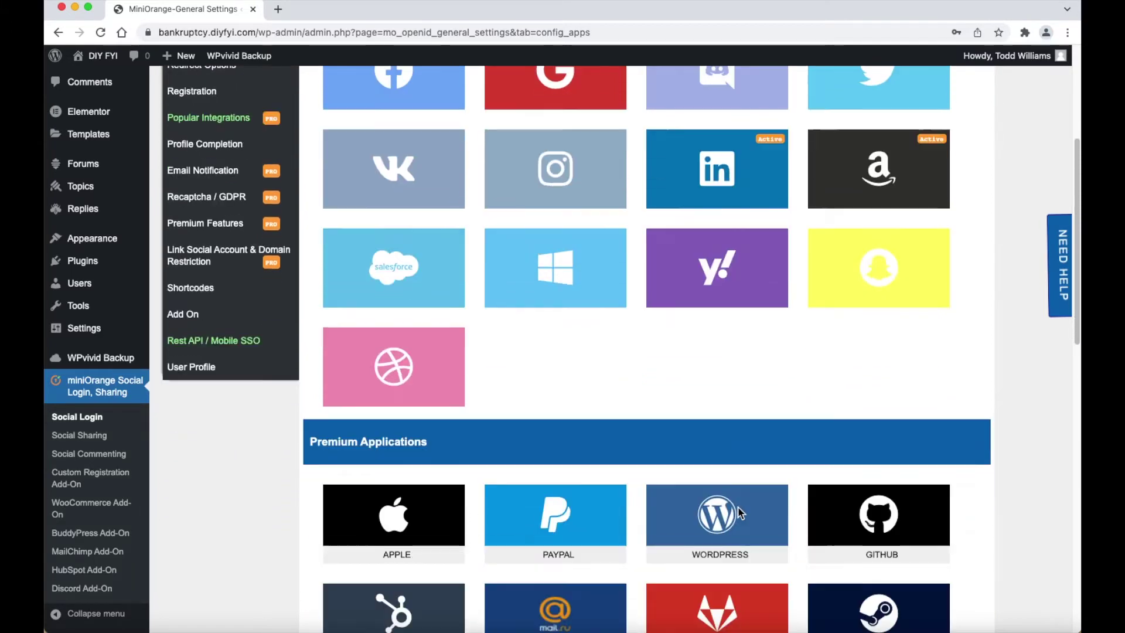
scroll(739, 508, "down", 5)
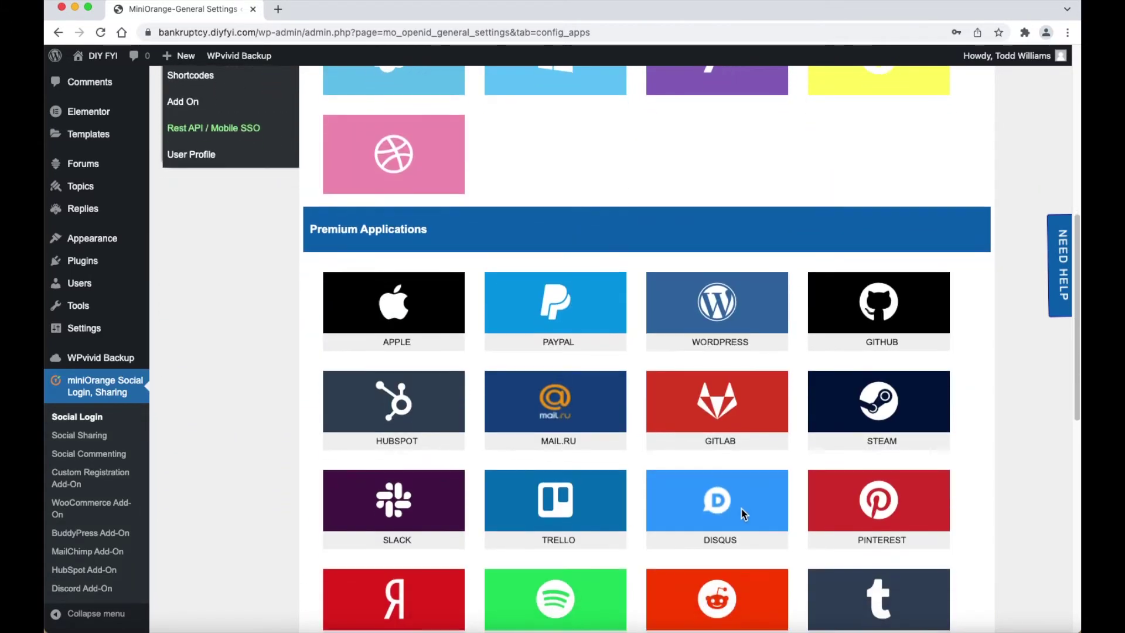
scroll(741, 508, "down", 3)
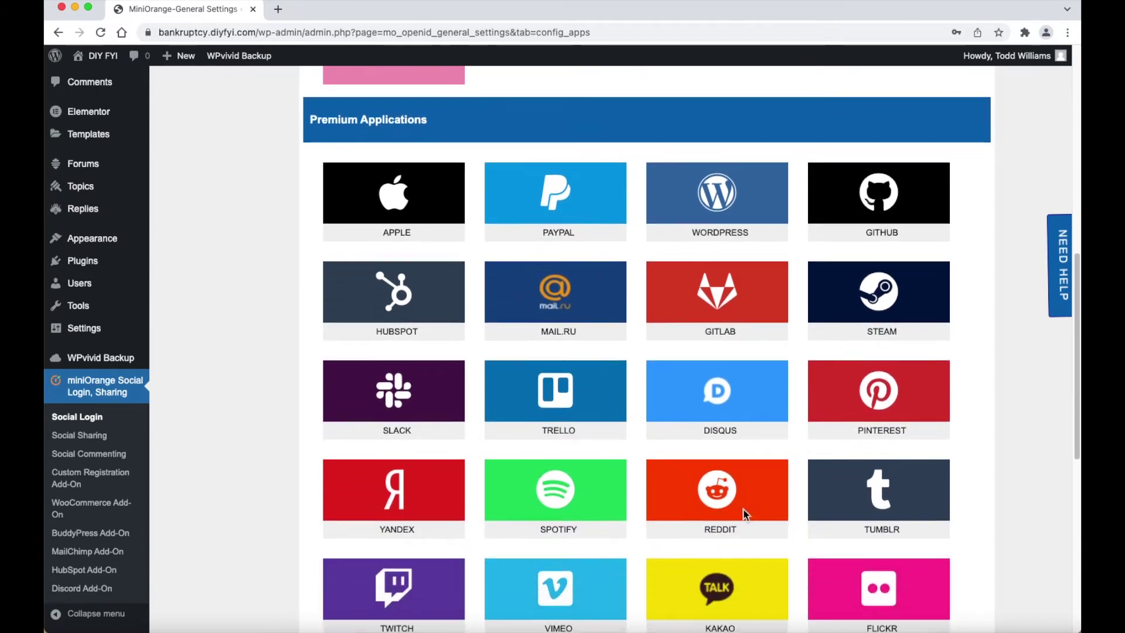
scroll(751, 508, "down", 1)
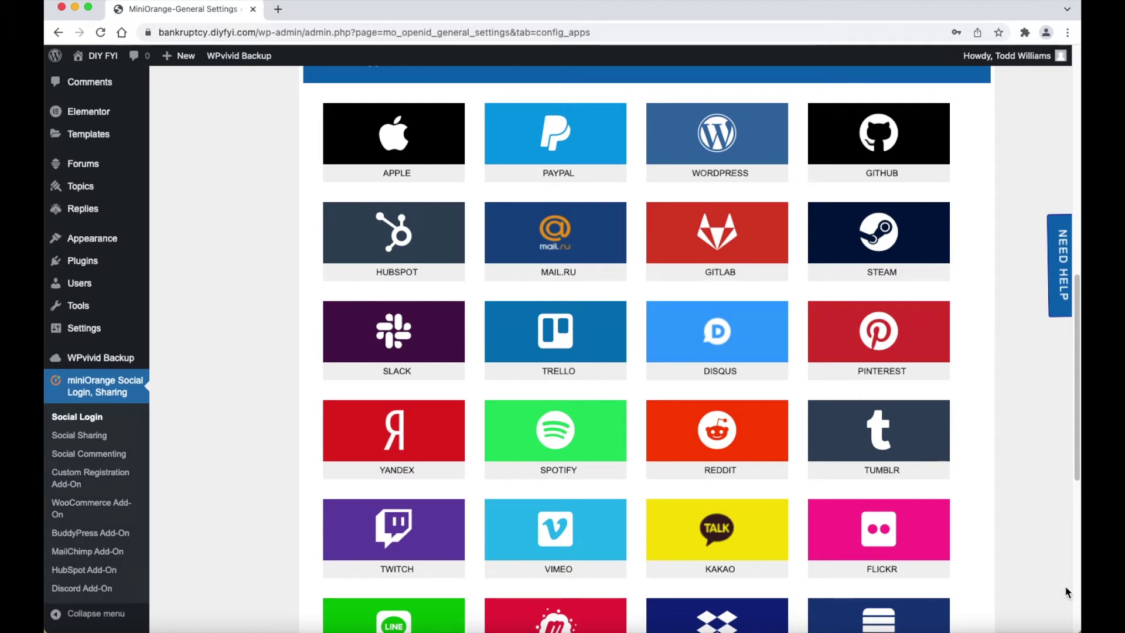
scroll(1061, 593, "down", 3)
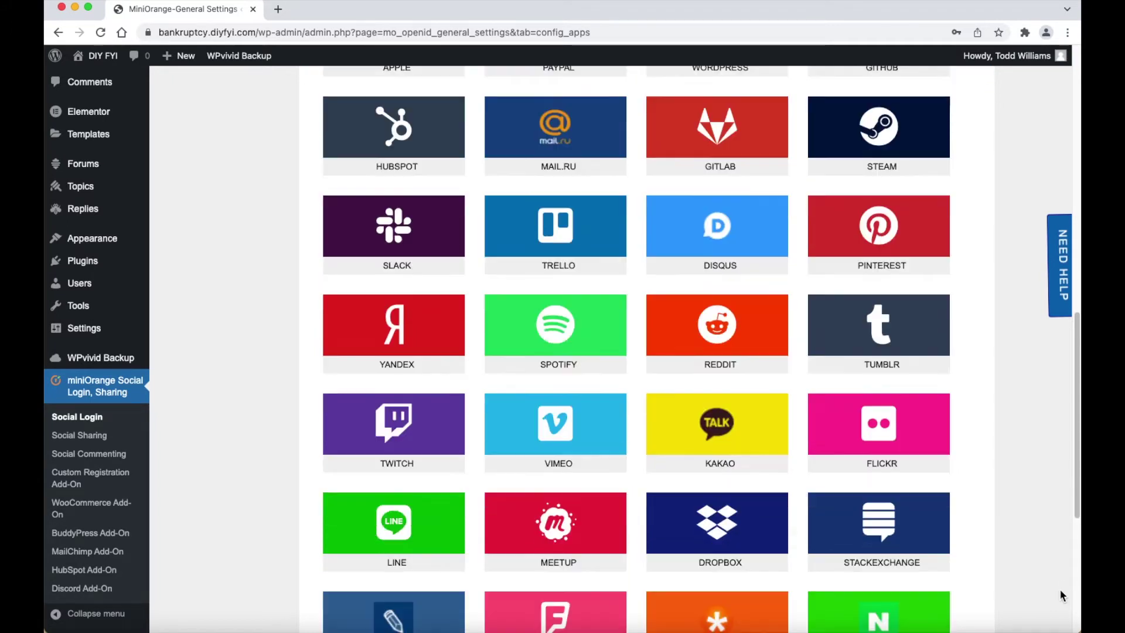
scroll(1061, 593, "down", 1)
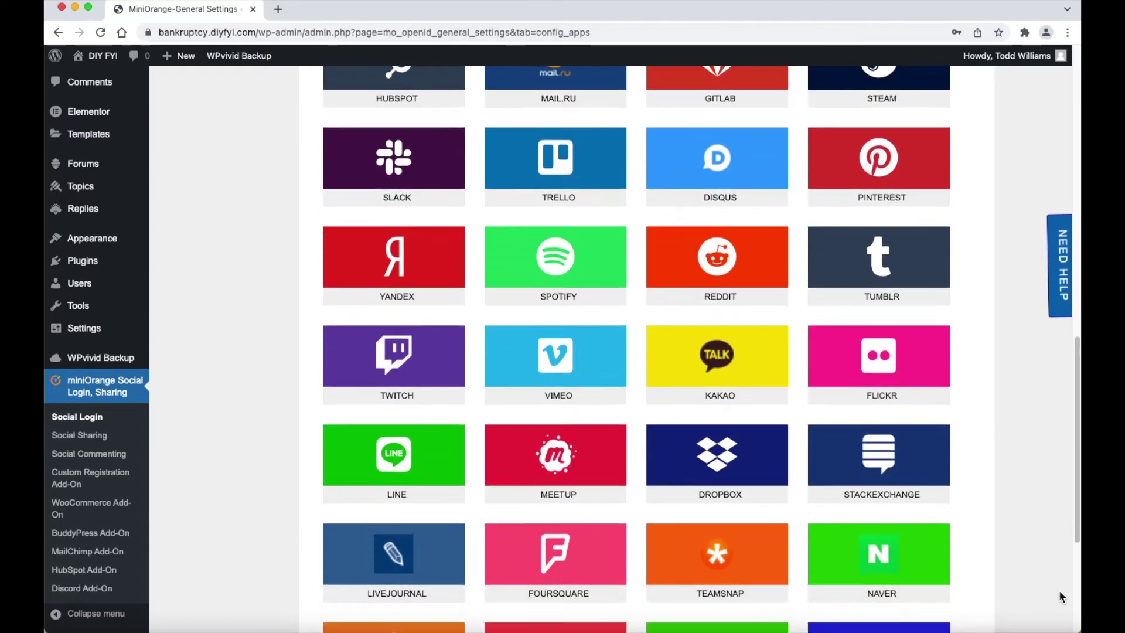
scroll(1059, 593, "down", 3)
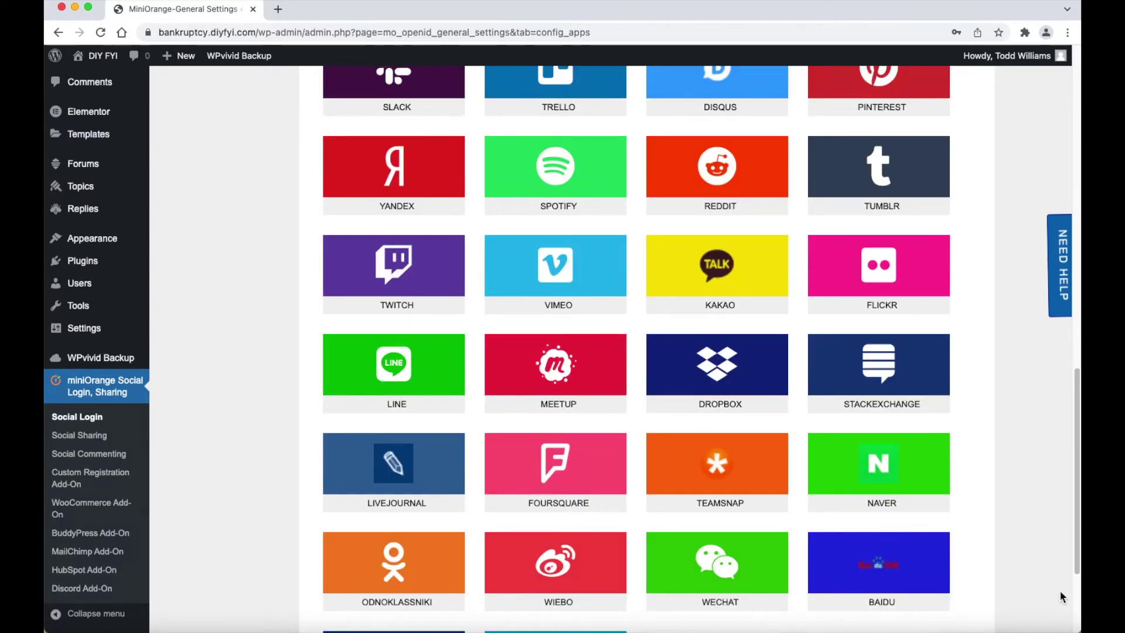
scroll(1061, 594, "down", 1)
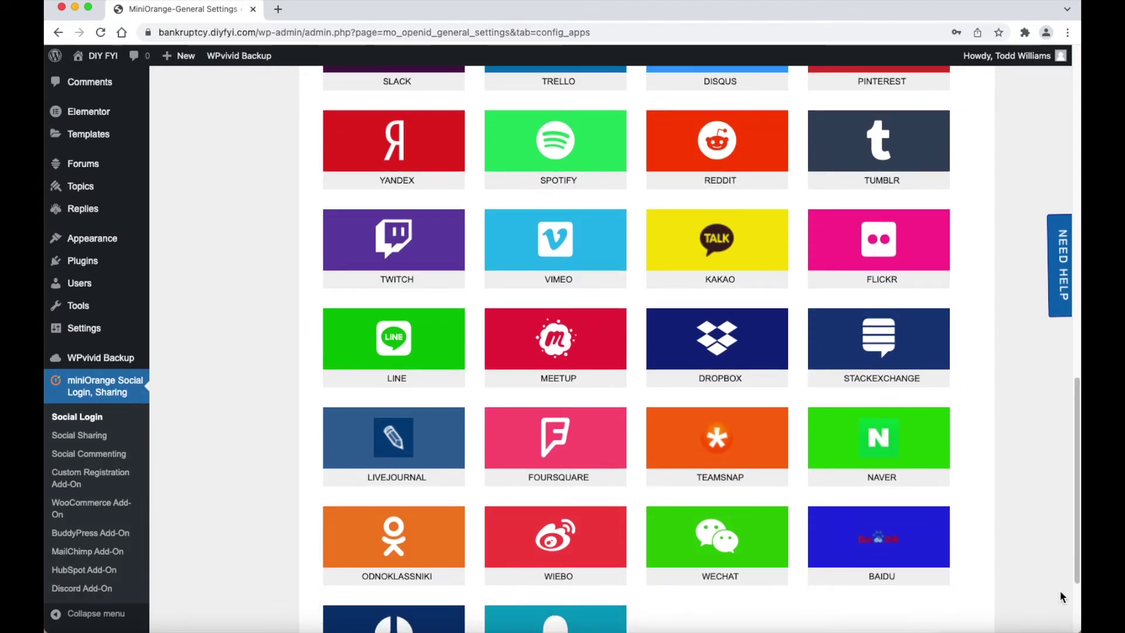
scroll(1061, 596, "down", 3)
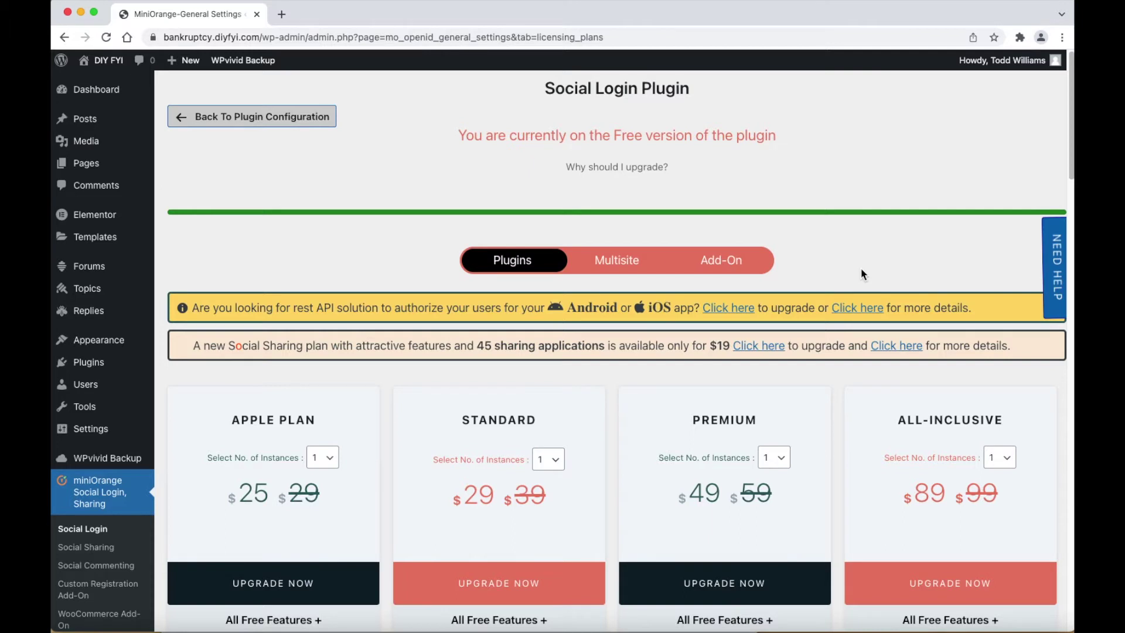
- Compare the prices and included features of the Apple, Standard, Premium and All-Inclusive plans for the Social Login plugin
scroll(860, 270, "down", 2)
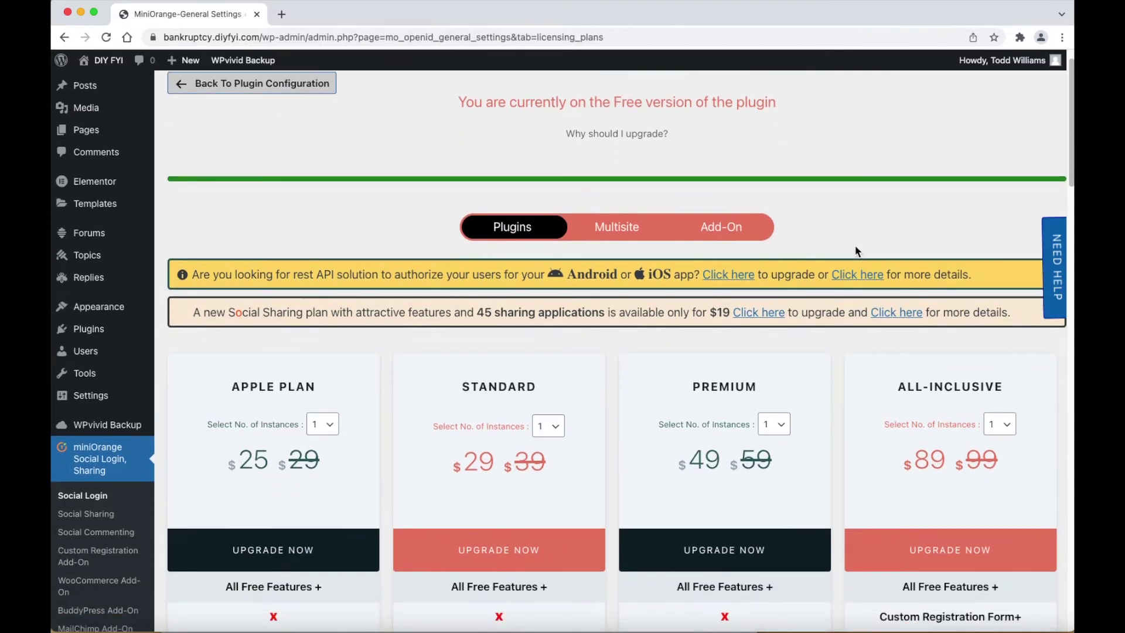
scroll(856, 246, "down", 3)
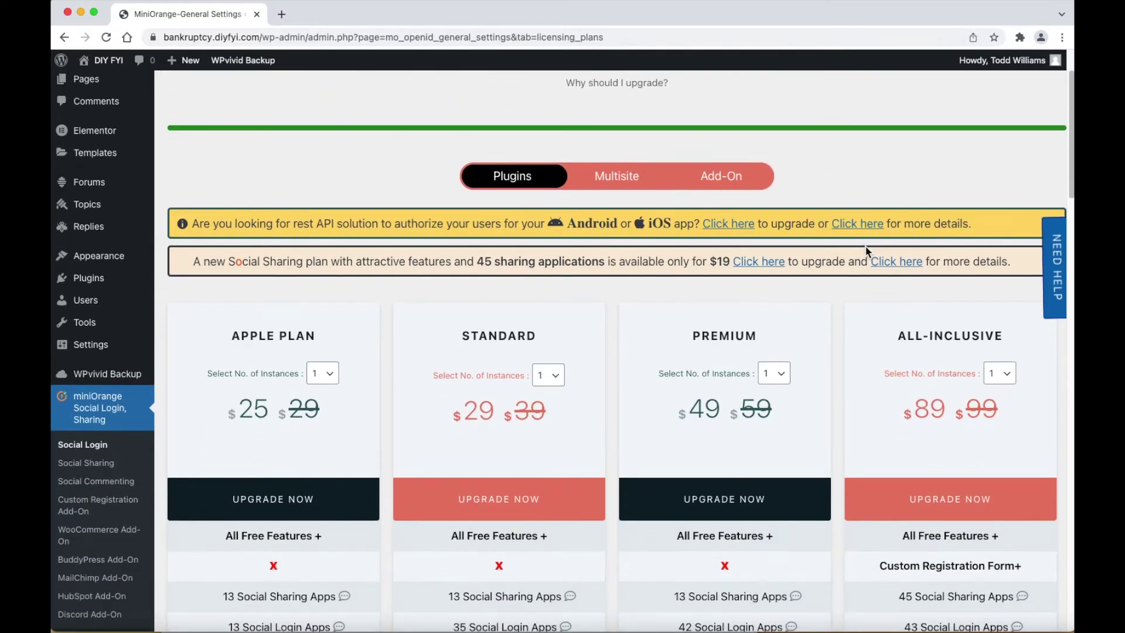
scroll(866, 246, "down", 3)
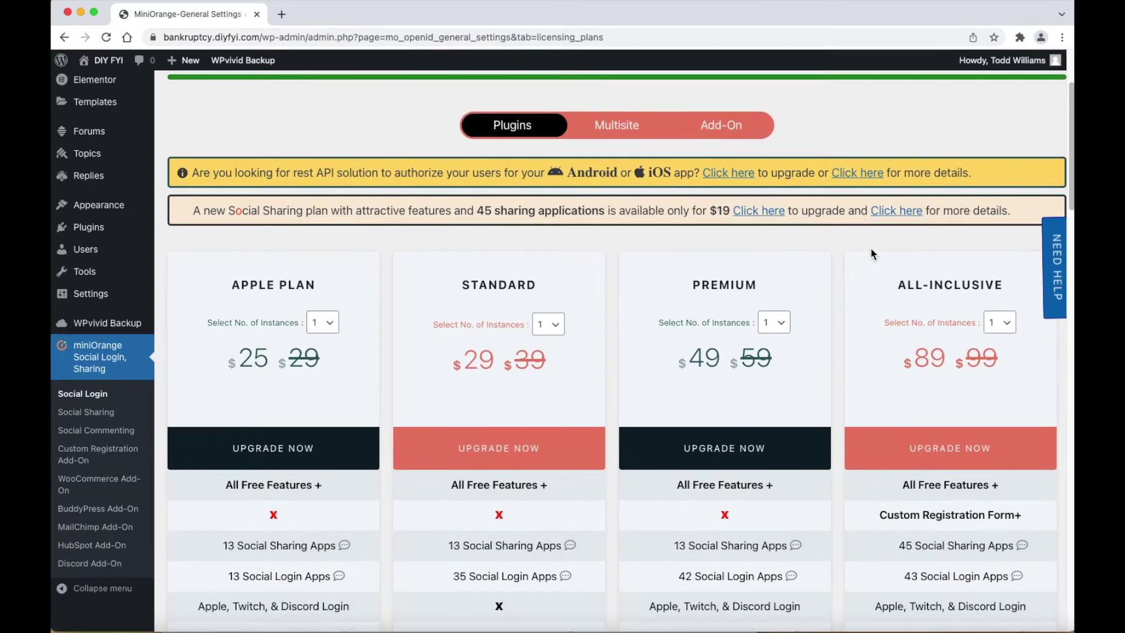
scroll(873, 252, "down", 4)
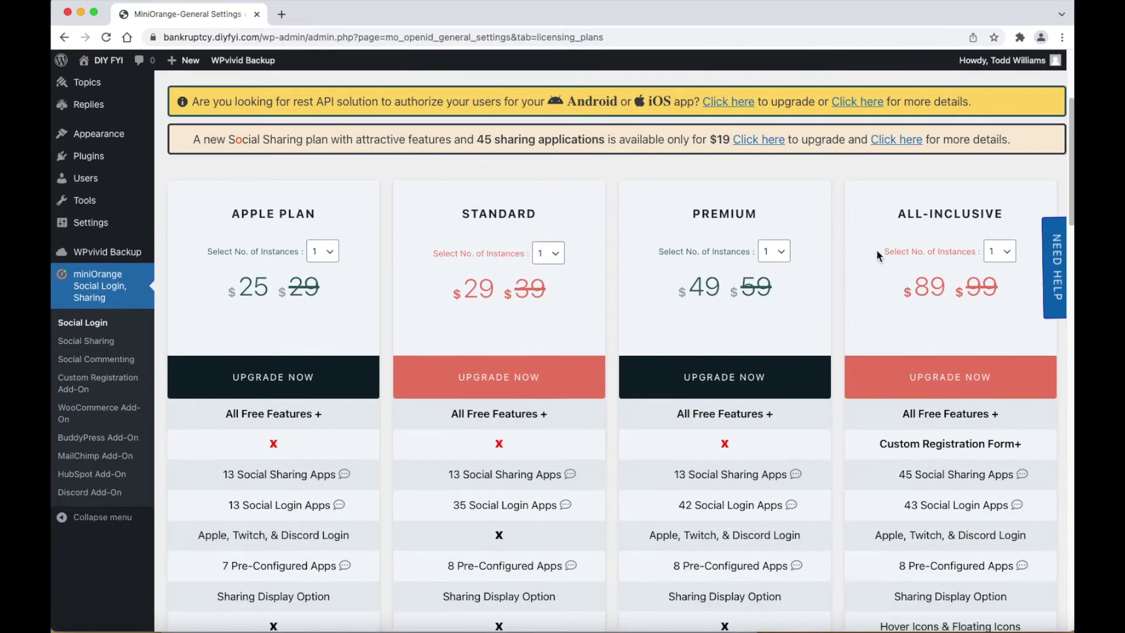
scroll(877, 252, "down", 3)
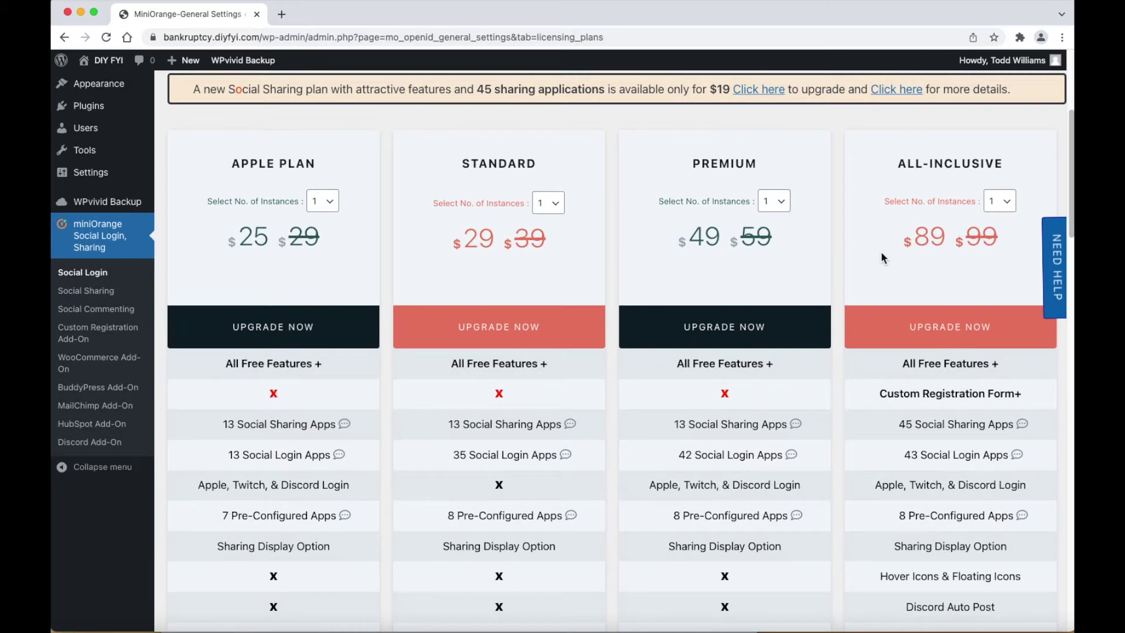
scroll(882, 252, "down", 2)
scroll(888, 261, "down", 2)
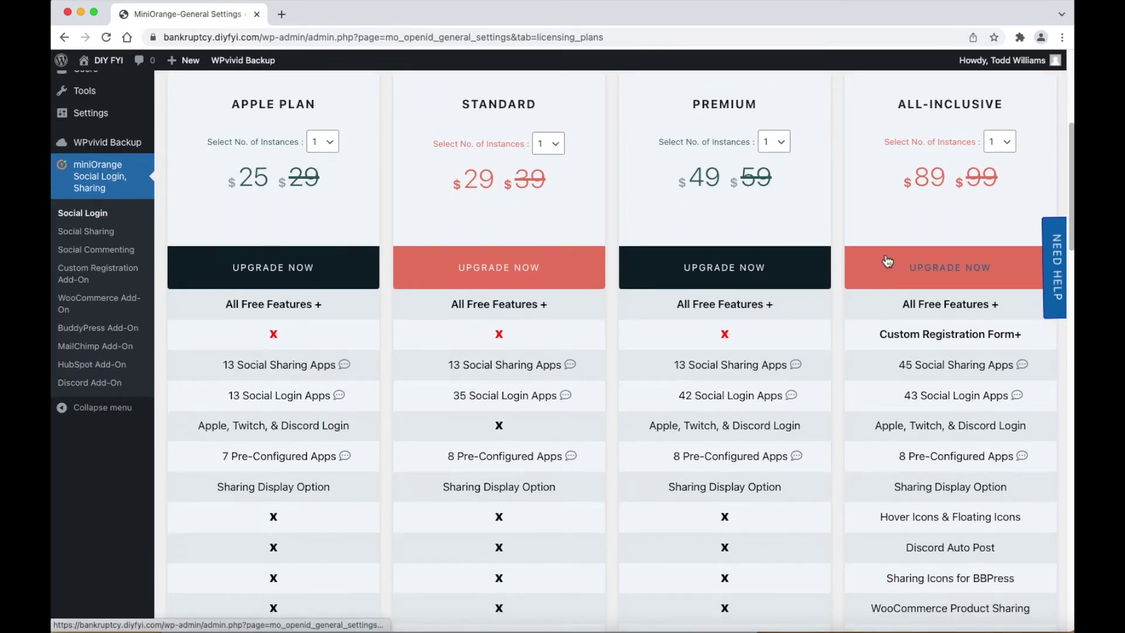
scroll(887, 262, "down", 3)
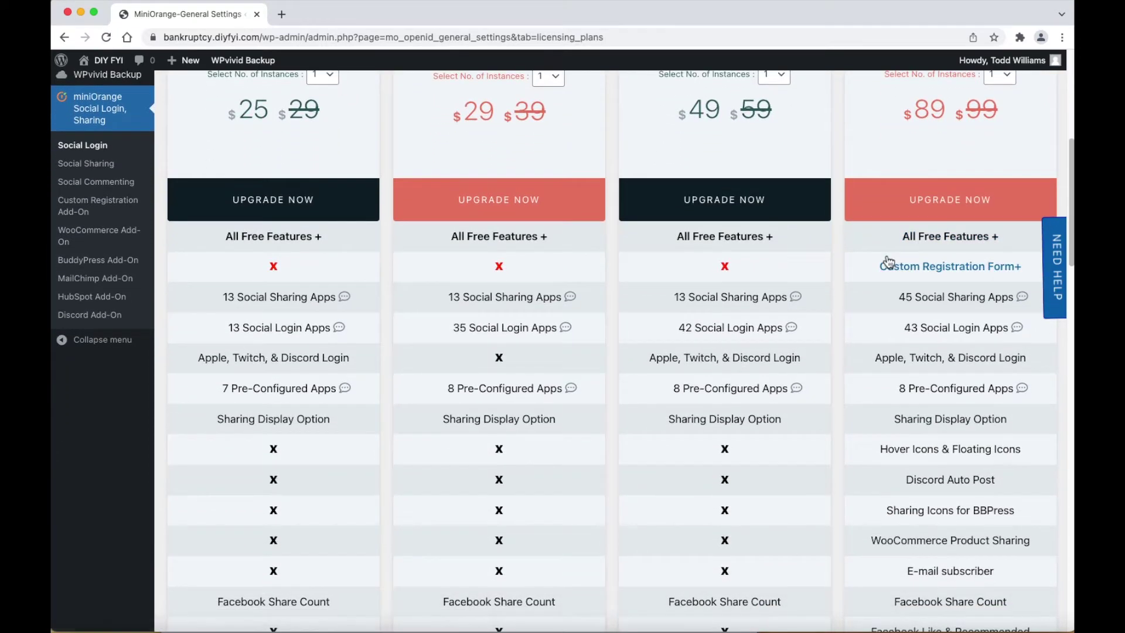
scroll(888, 262, "down", 2)
scroll(888, 262, "down", 2)
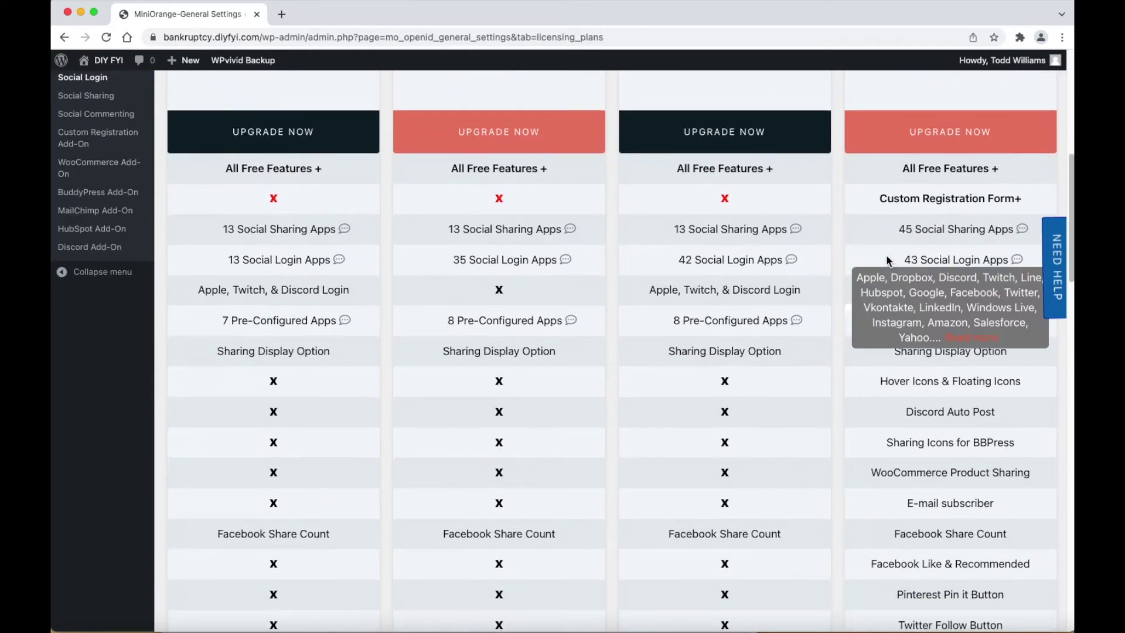
scroll(888, 261, "down", 1)
scroll(851, 287, "down", 1)
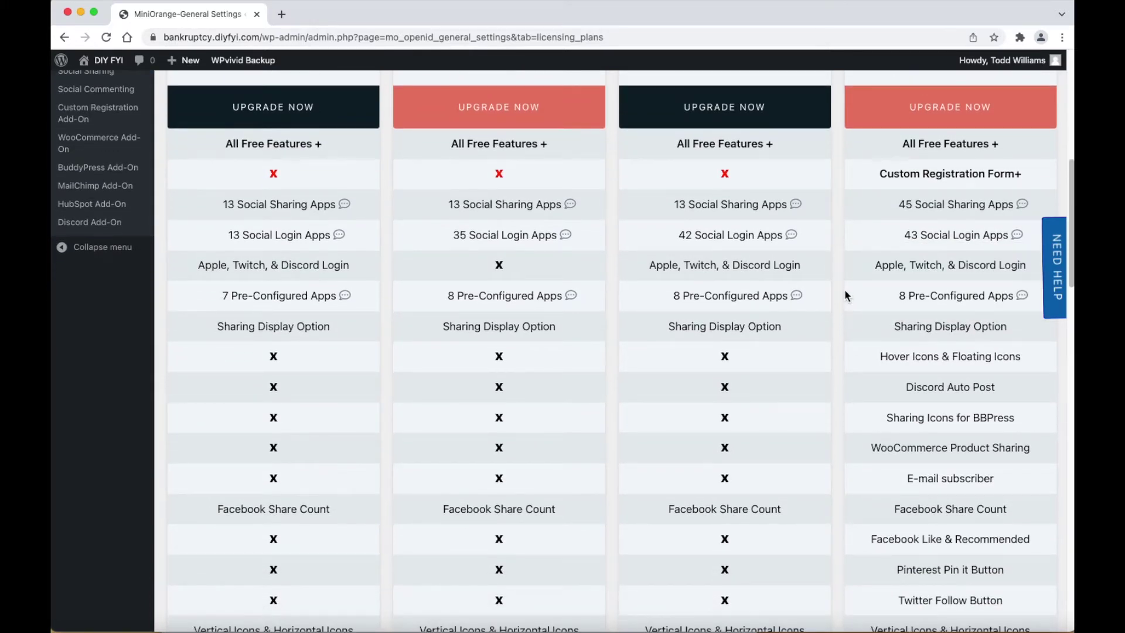
scroll(845, 295, "down", 1)
scroll(845, 296, "down", 2)
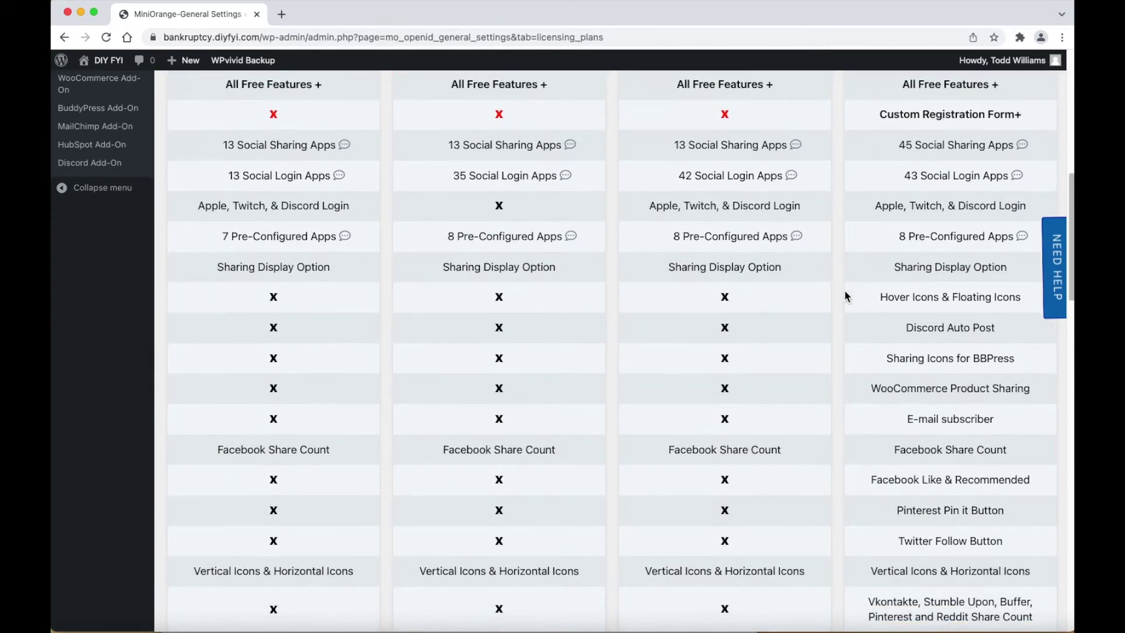
scroll(846, 296, "down", 1)
scroll(846, 297, "down", 1)
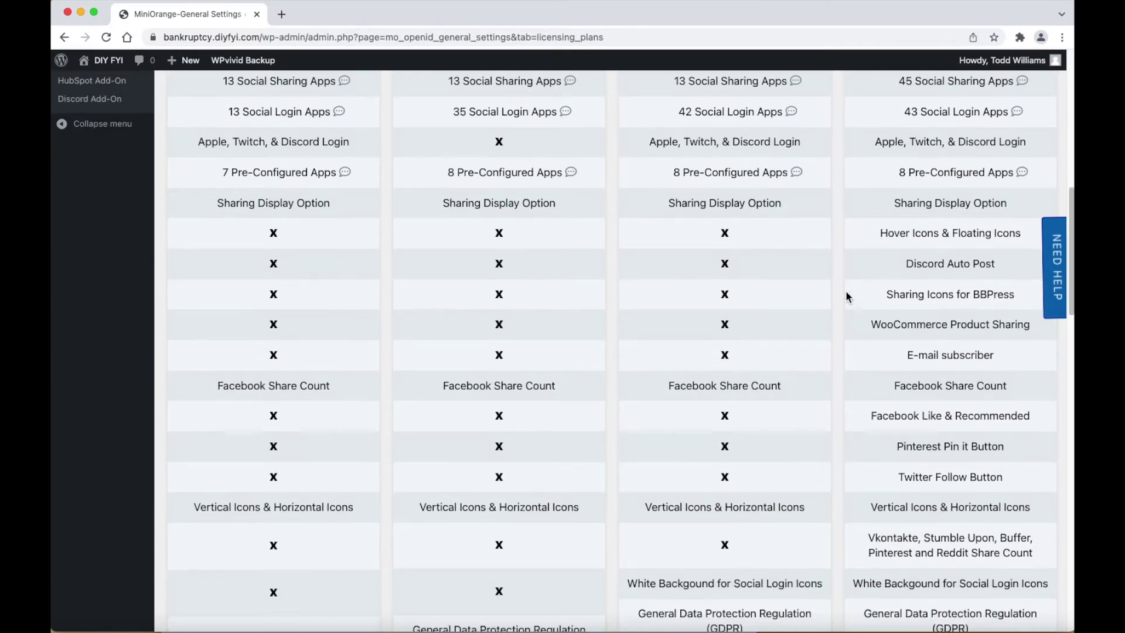
scroll(846, 297, "down", 3)
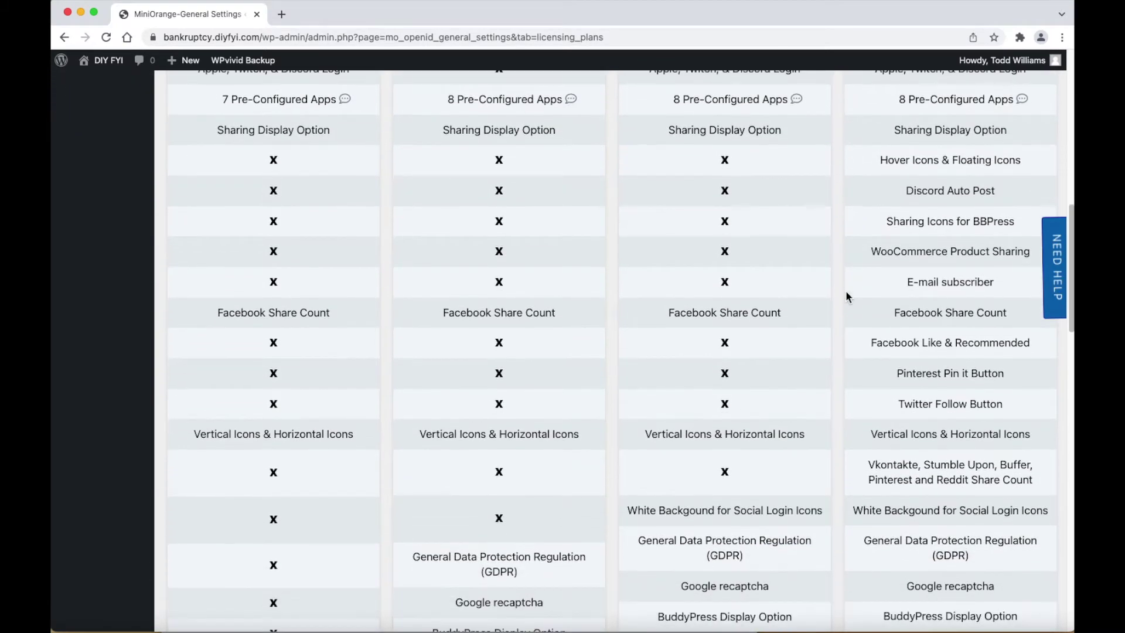
scroll(846, 295, "down", 3)
scroll(847, 297, "down", 1)
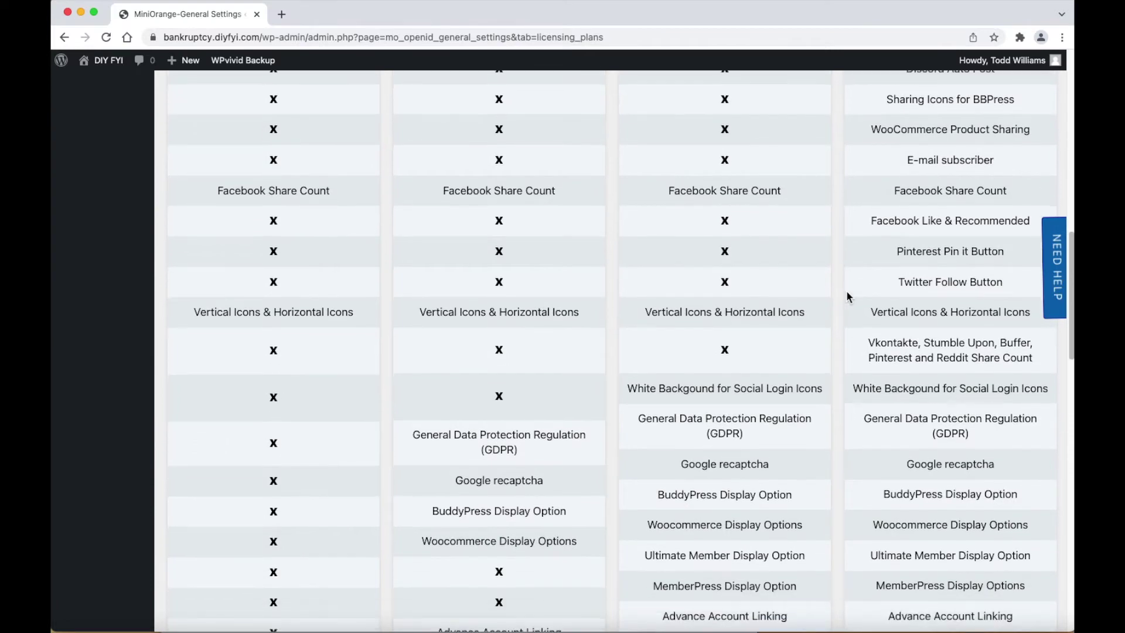
scroll(846, 296, "down", 3)
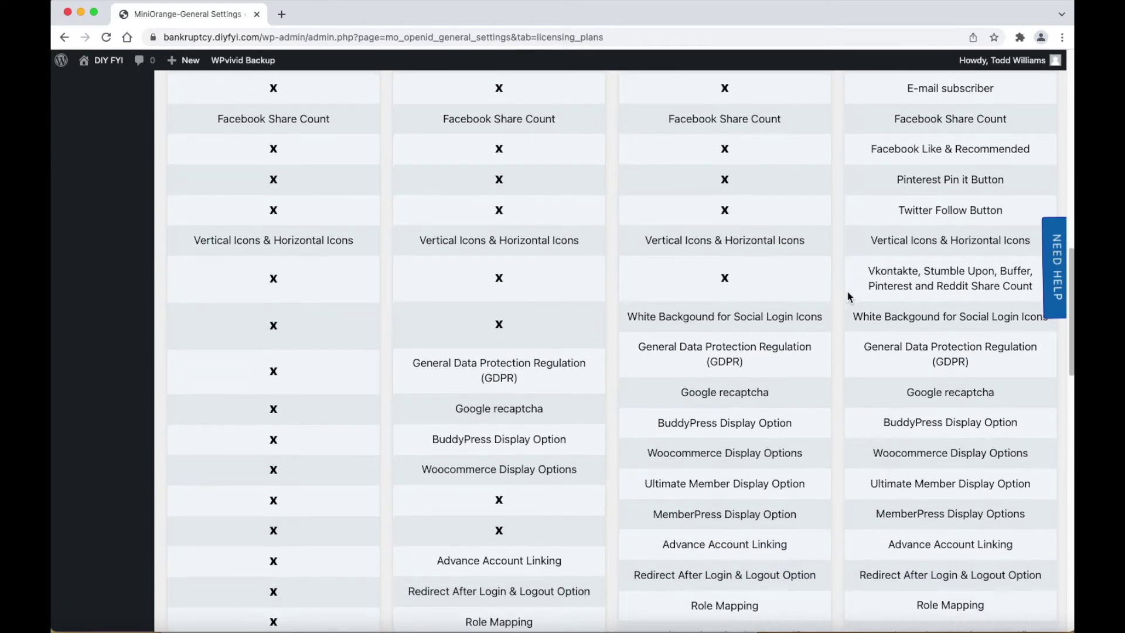
scroll(848, 296, "down", 5)
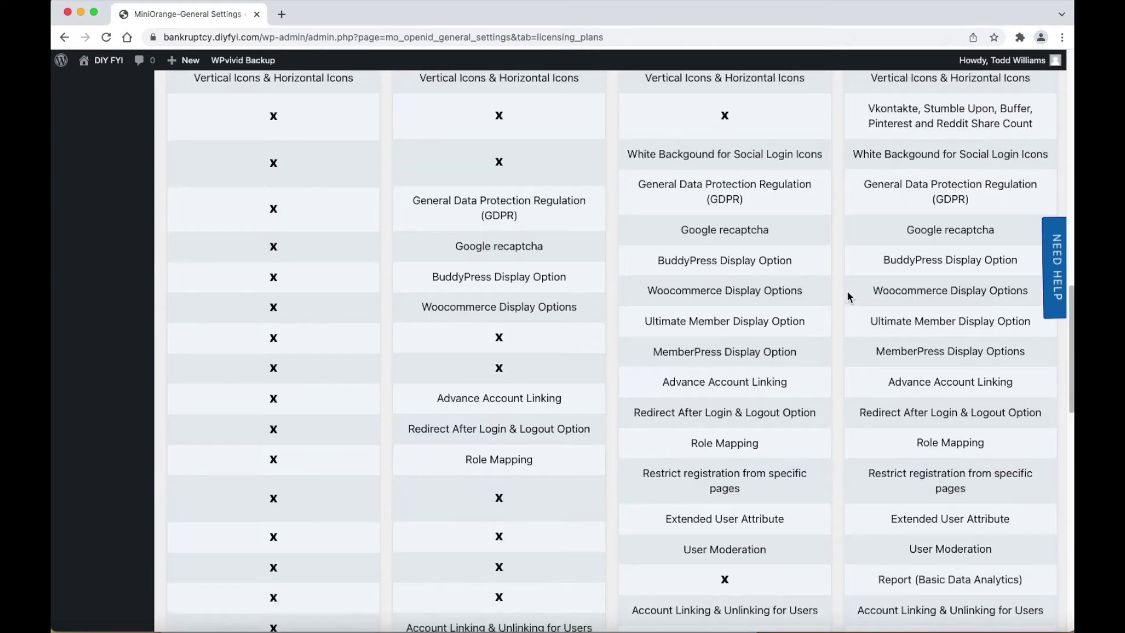
scroll(847, 293, "down", 3)
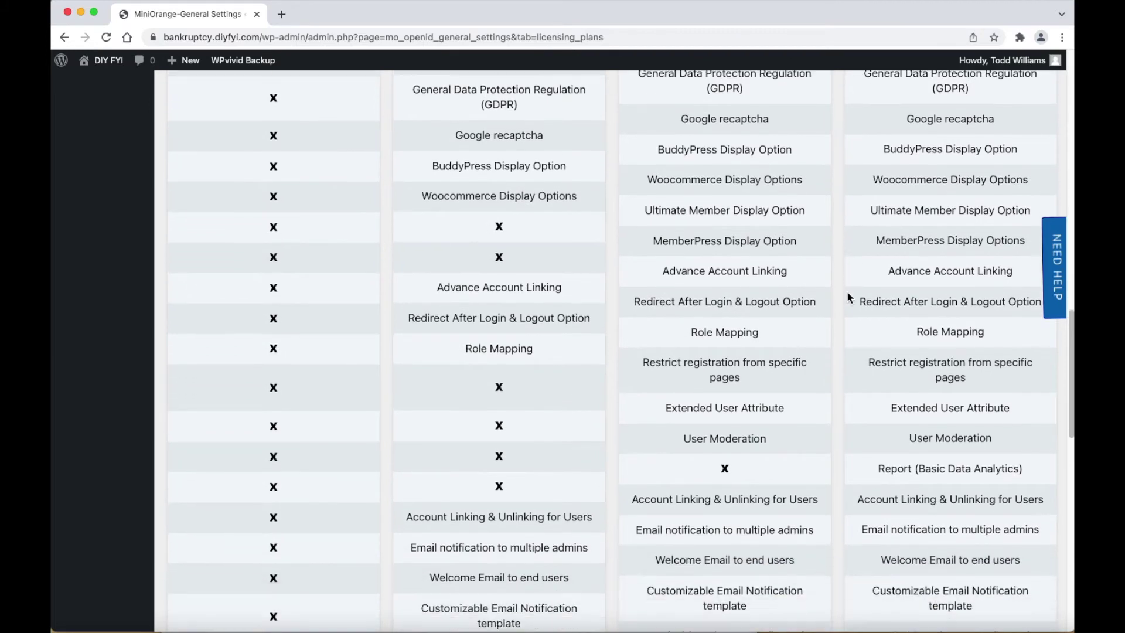
scroll(847, 297, "down", 4)
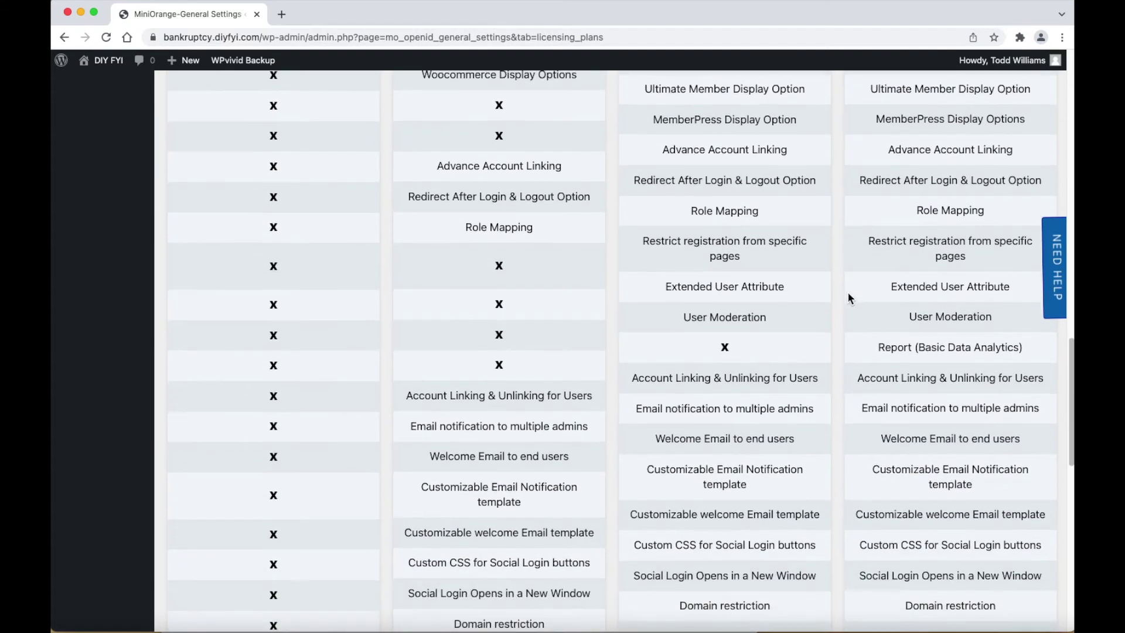
scroll(847, 290, "down", 5)
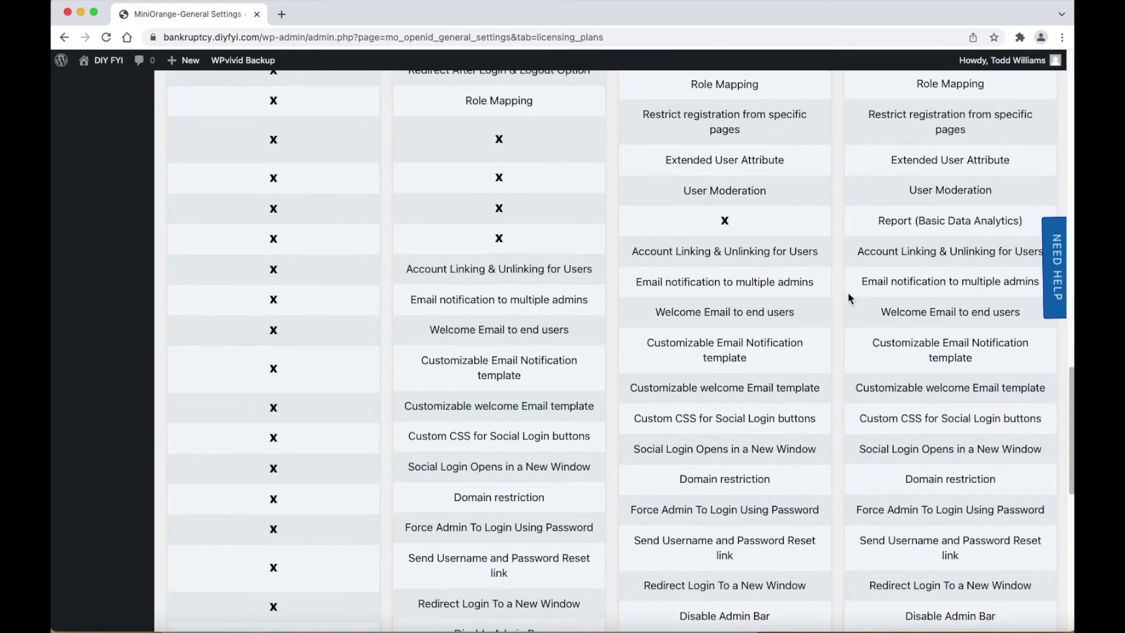
scroll(847, 291, "down", 3)
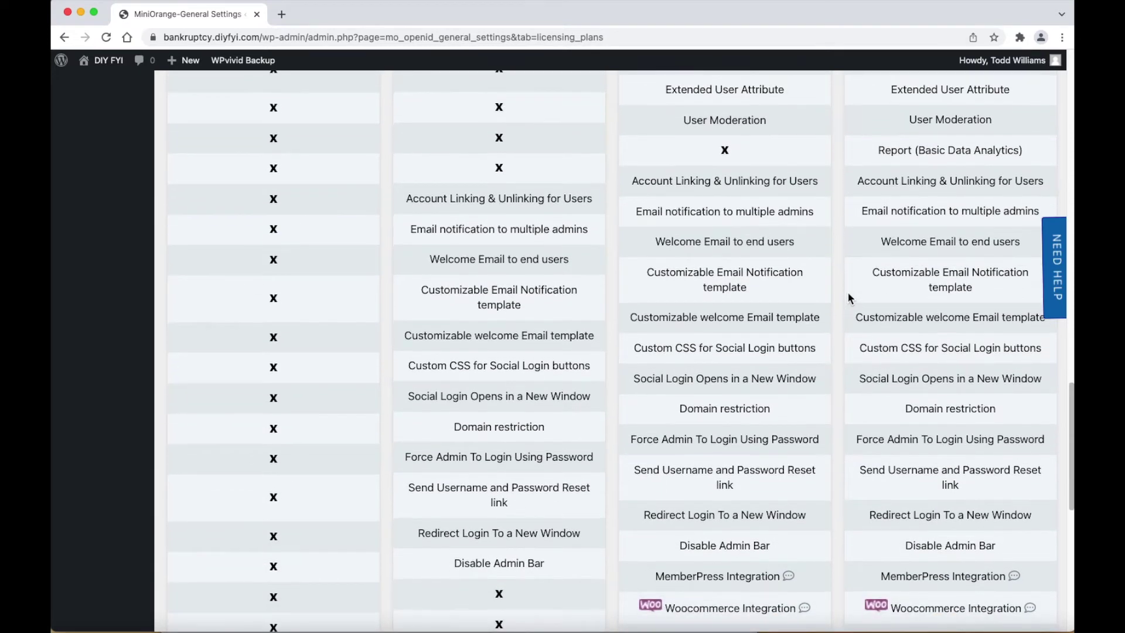
scroll(848, 294, "down", 4)
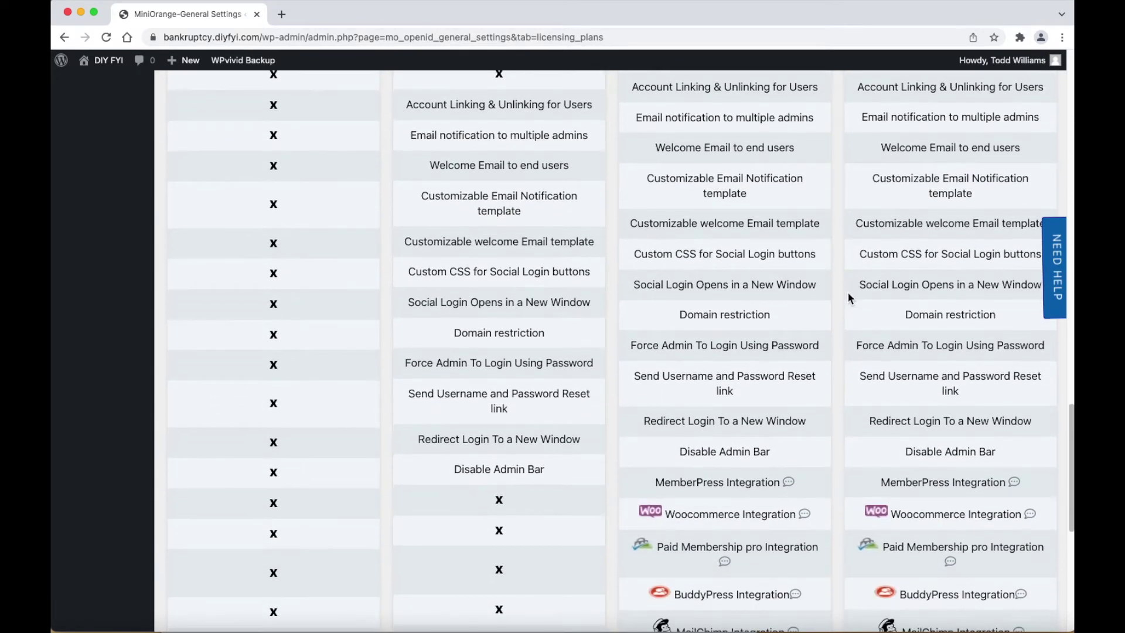
scroll(848, 298, "down", 3)
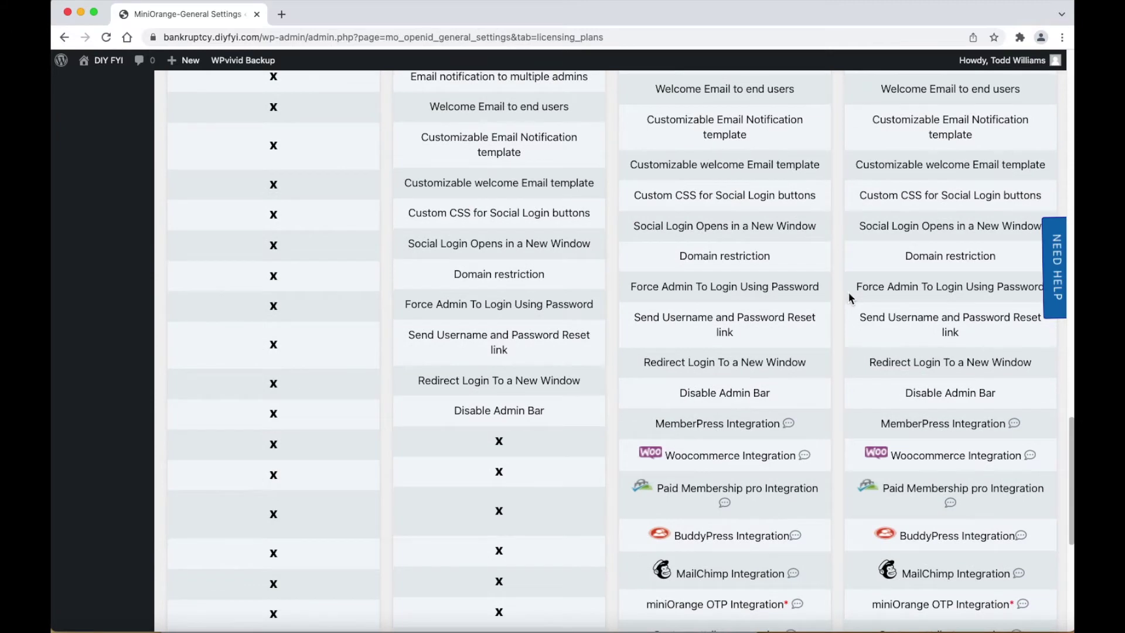
scroll(848, 298, "down", 3)
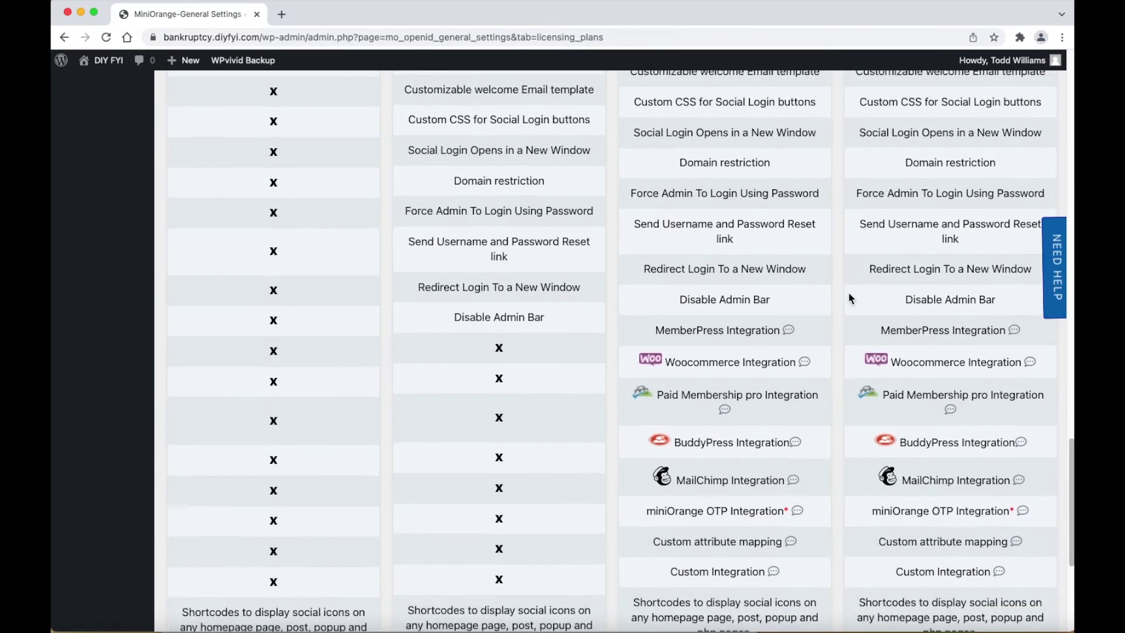
scroll(848, 297, "down", 3)
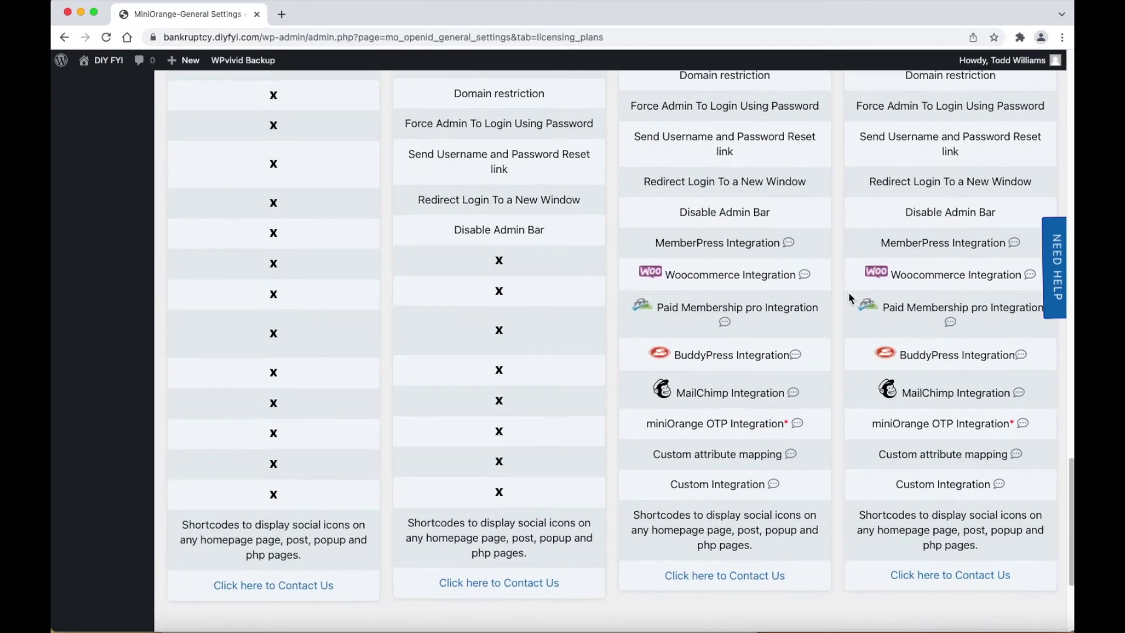
scroll(849, 296, "down", 2)
scroll(849, 296, "down", 1)
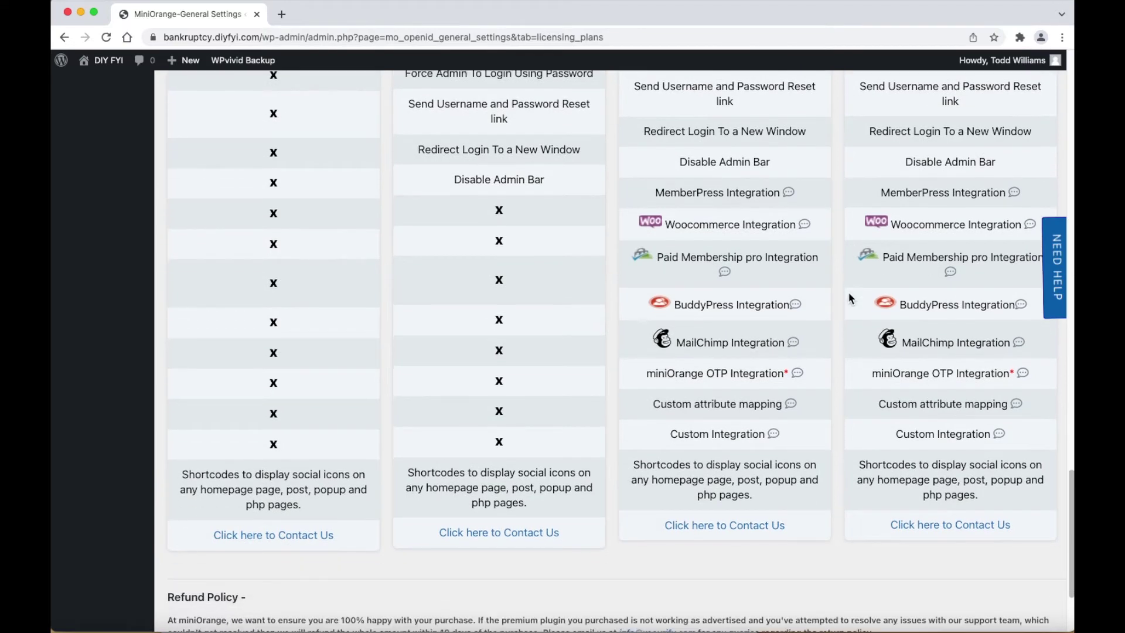
- Read the remaining integration features of the licensing plans and the refund policy beneath them
scroll(849, 298, "down", 1)
scroll(849, 297, "down", 2)
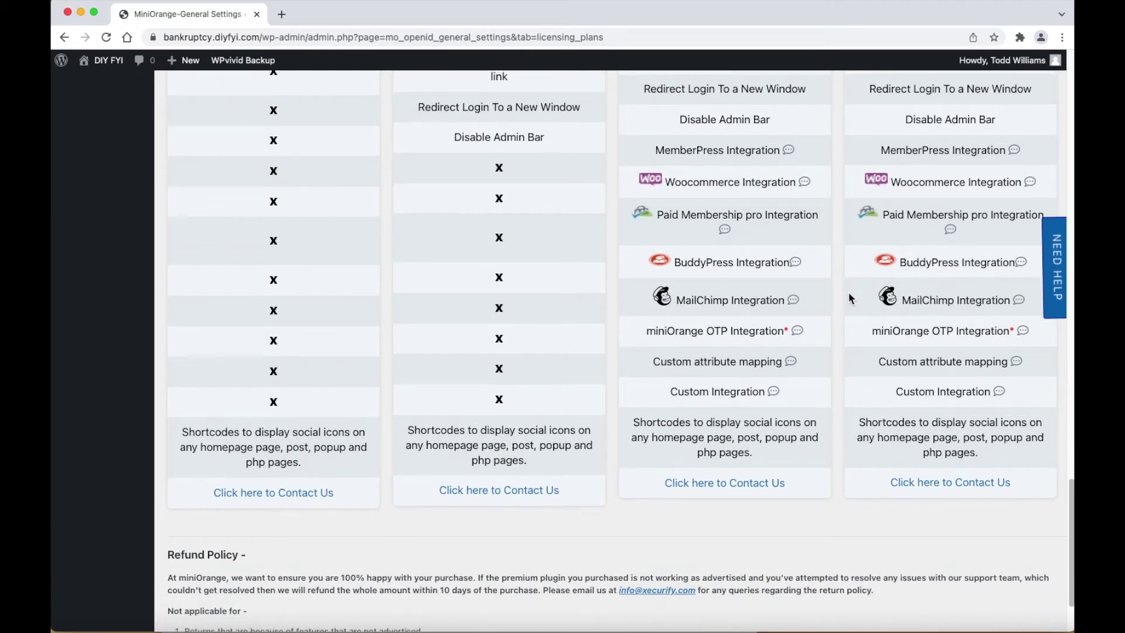
scroll(849, 296, "down", 2)
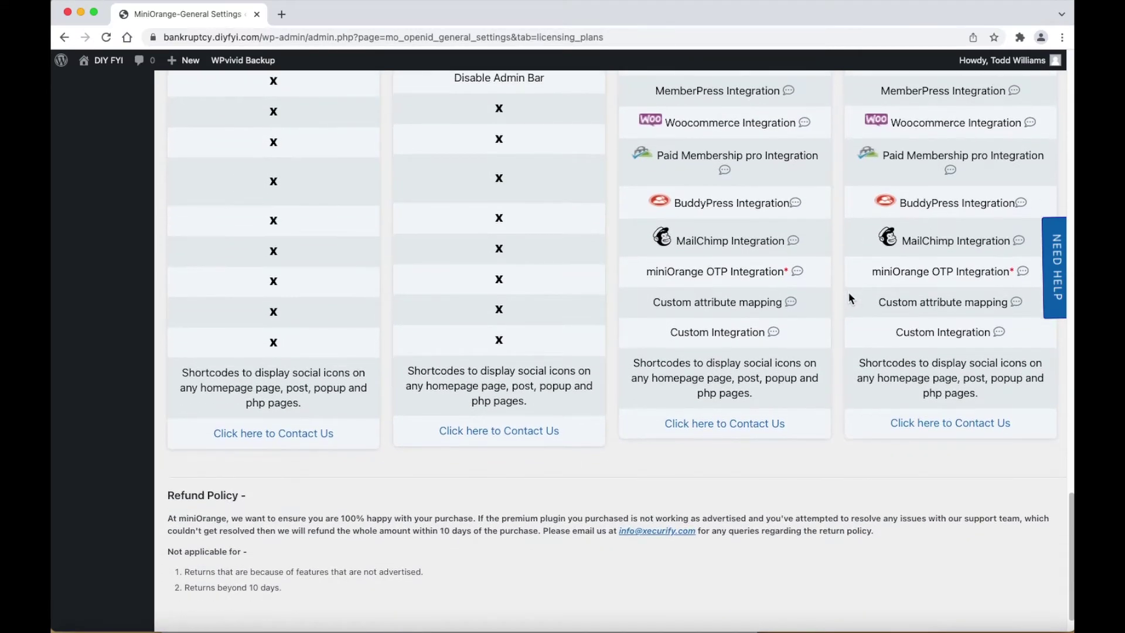
scroll(849, 297, "down", 1)
scroll(849, 298, "down", 1)
scroll(848, 298, "down", 1)
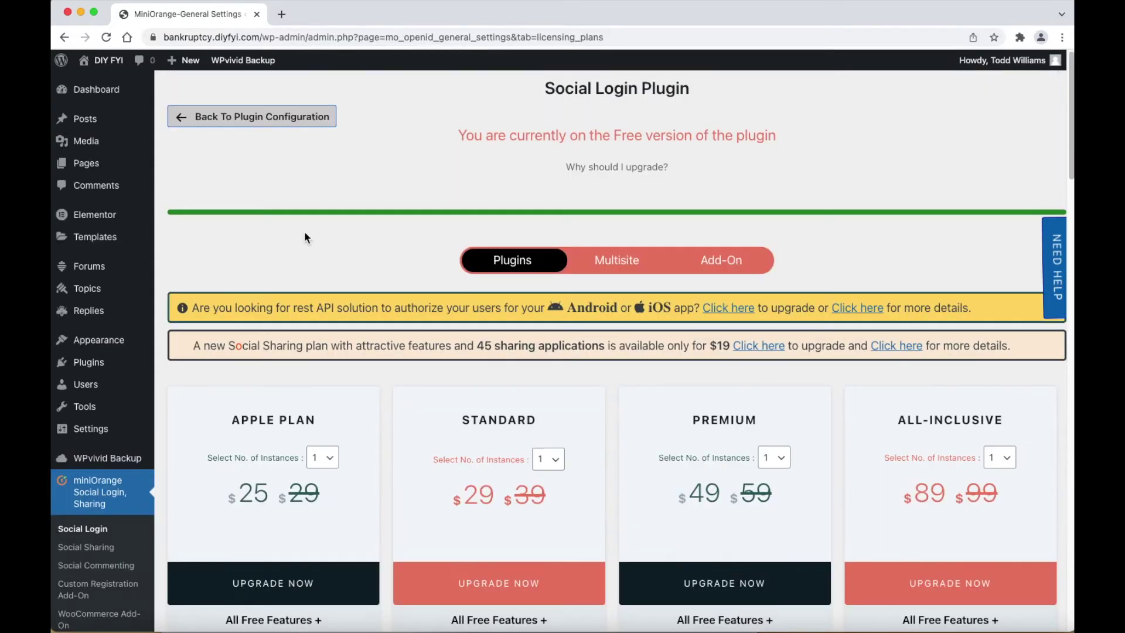
- Review the prices of the Social Login plugin's add-ons, from the custom registration form to the Discord integration
left_click(741, 260)
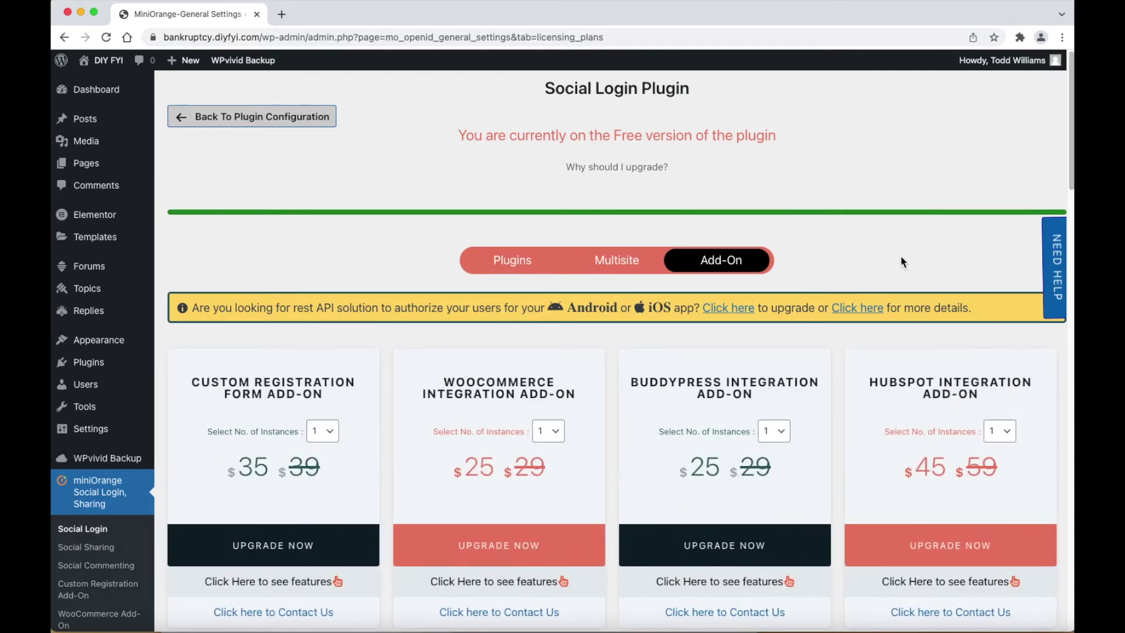
scroll(901, 262, "down", 3)
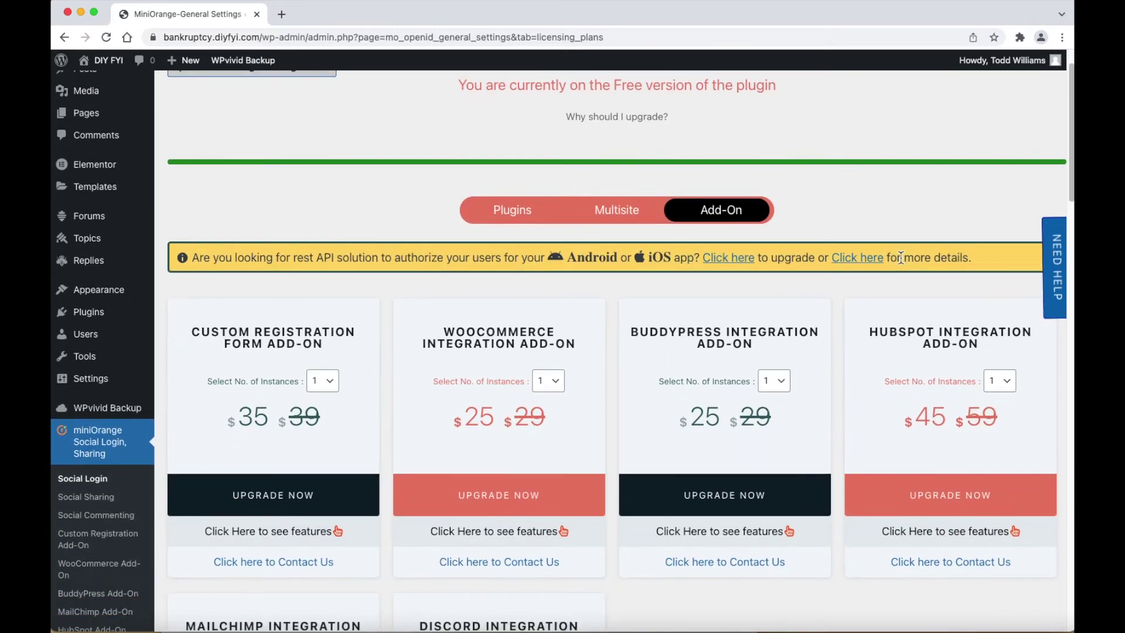
scroll(901, 257, "down", 3)
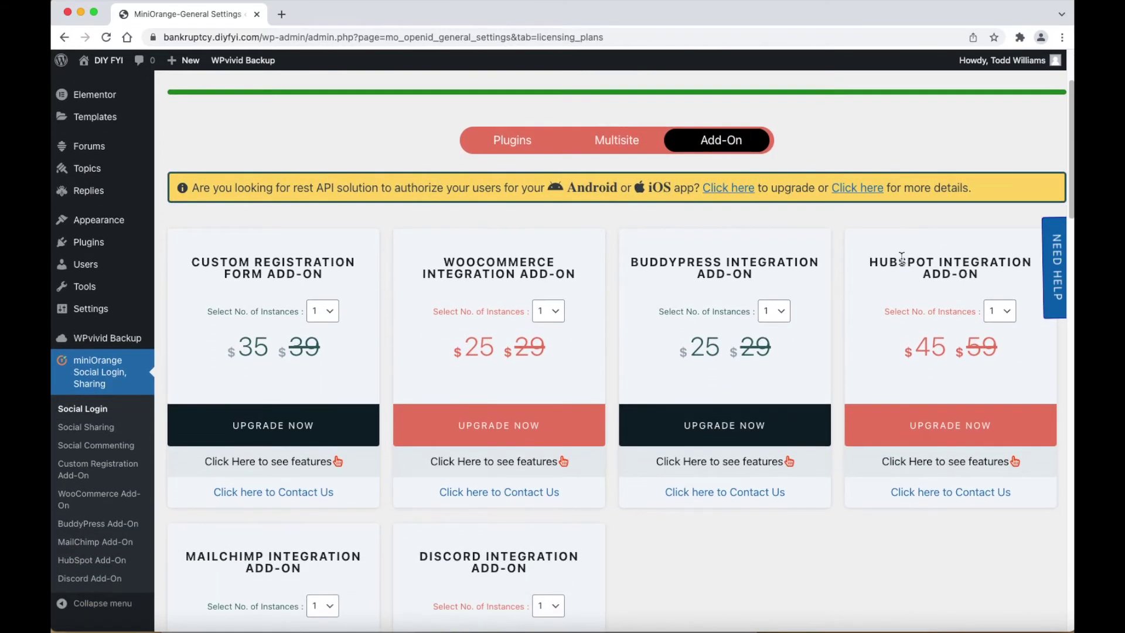
scroll(901, 258, "down", 3)
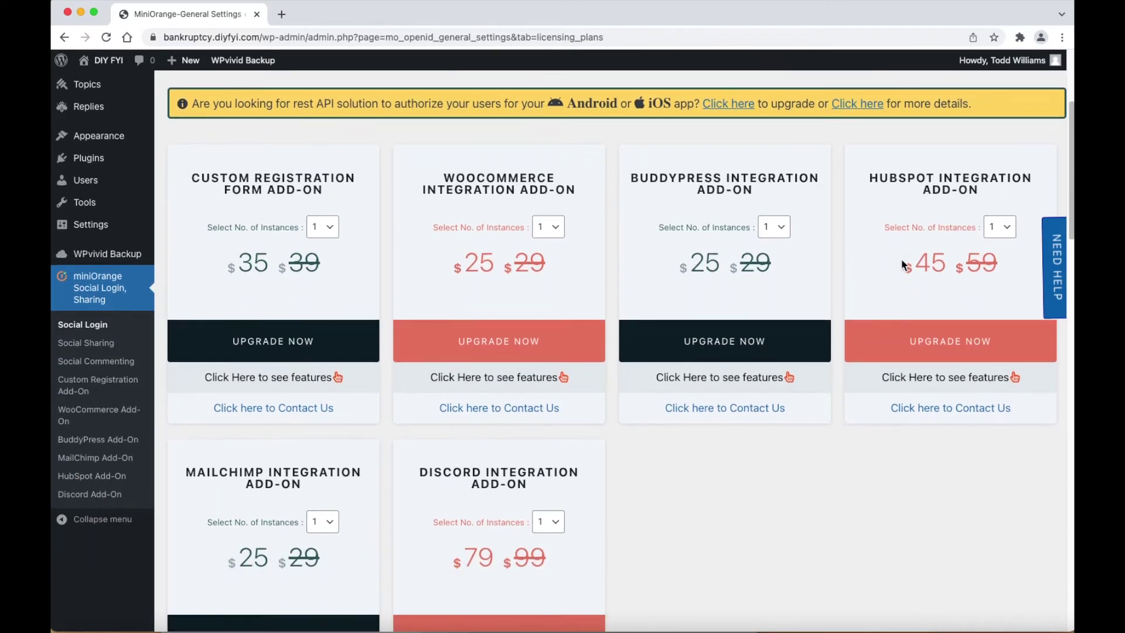
scroll(902, 265, "down", 1)
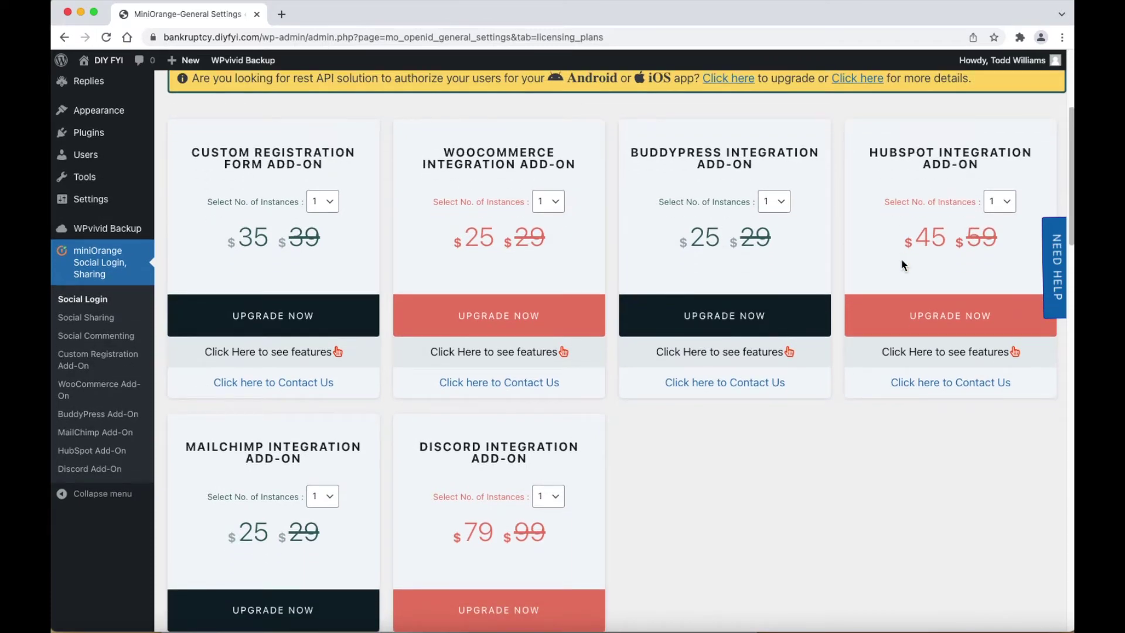
scroll(902, 265, "down", 2)
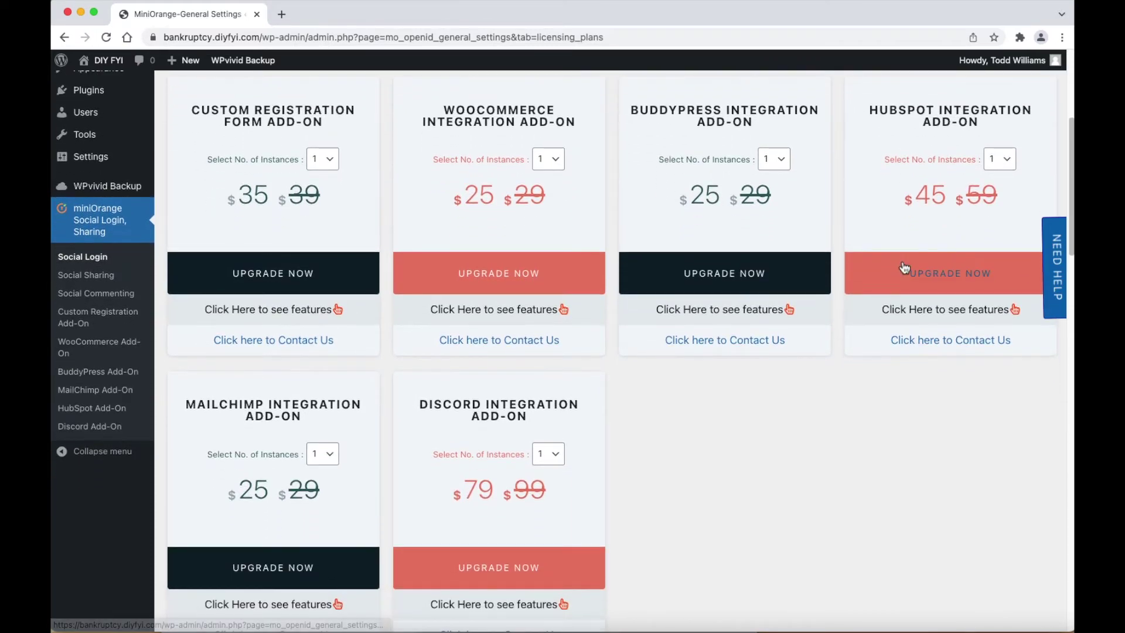
scroll(904, 267, "down", 3)
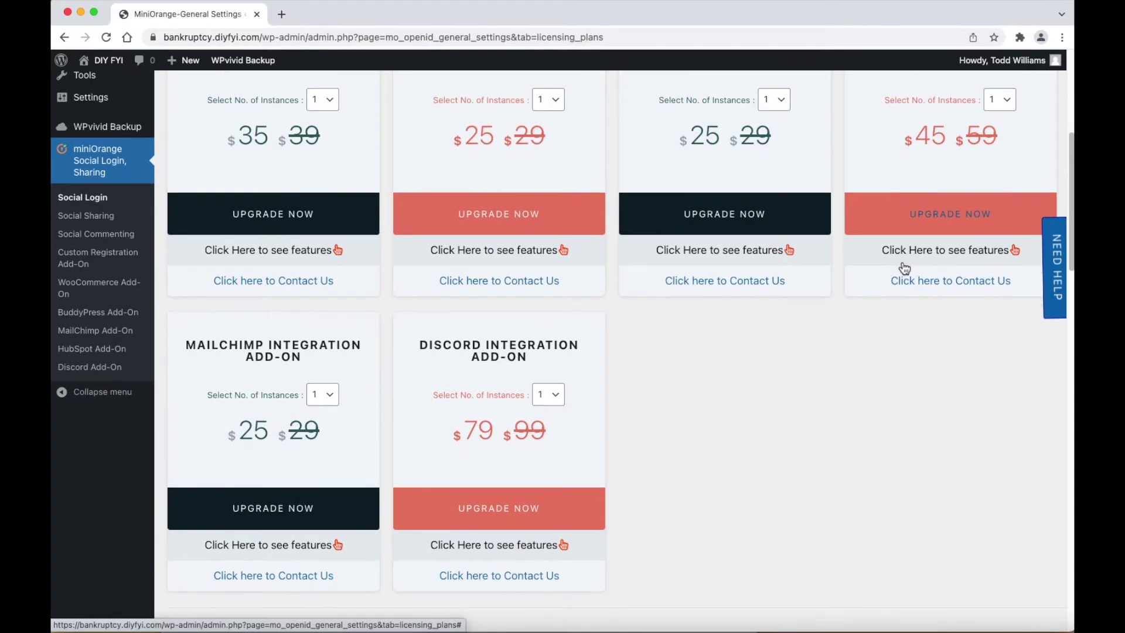
scroll(904, 268, "down", 4)
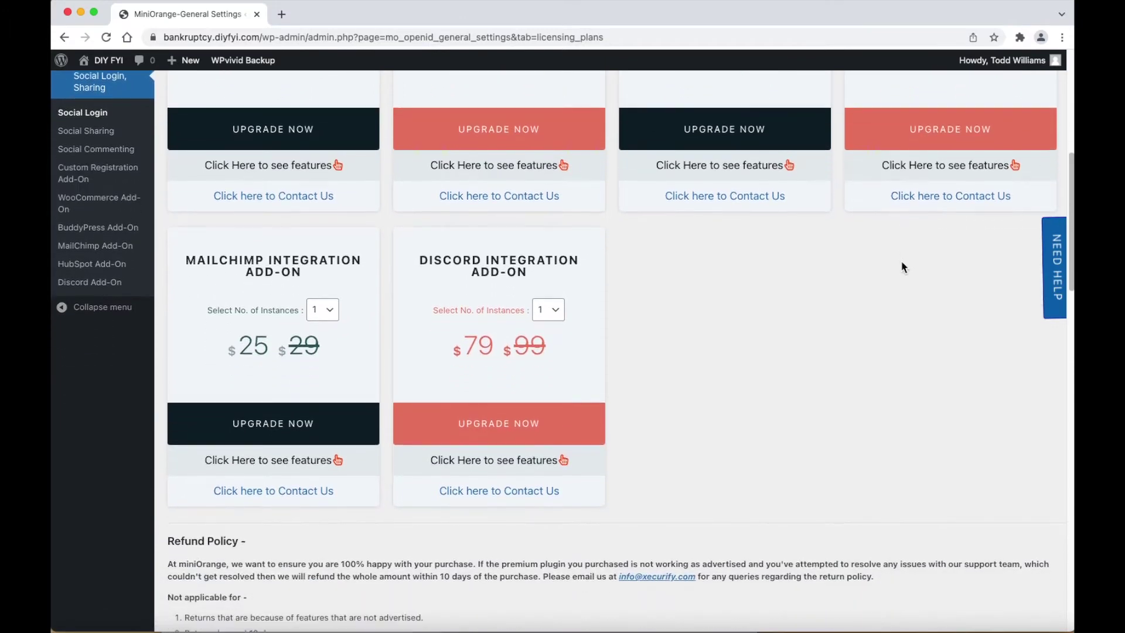
scroll(904, 267, "down", 2)
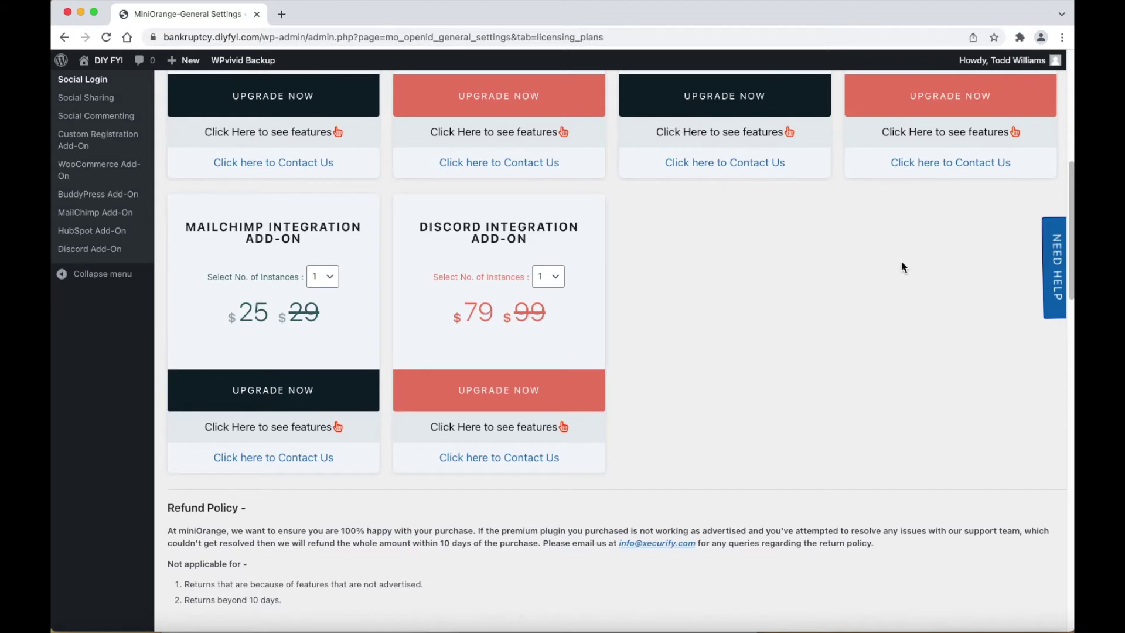
scroll(901, 267, "down", 1)
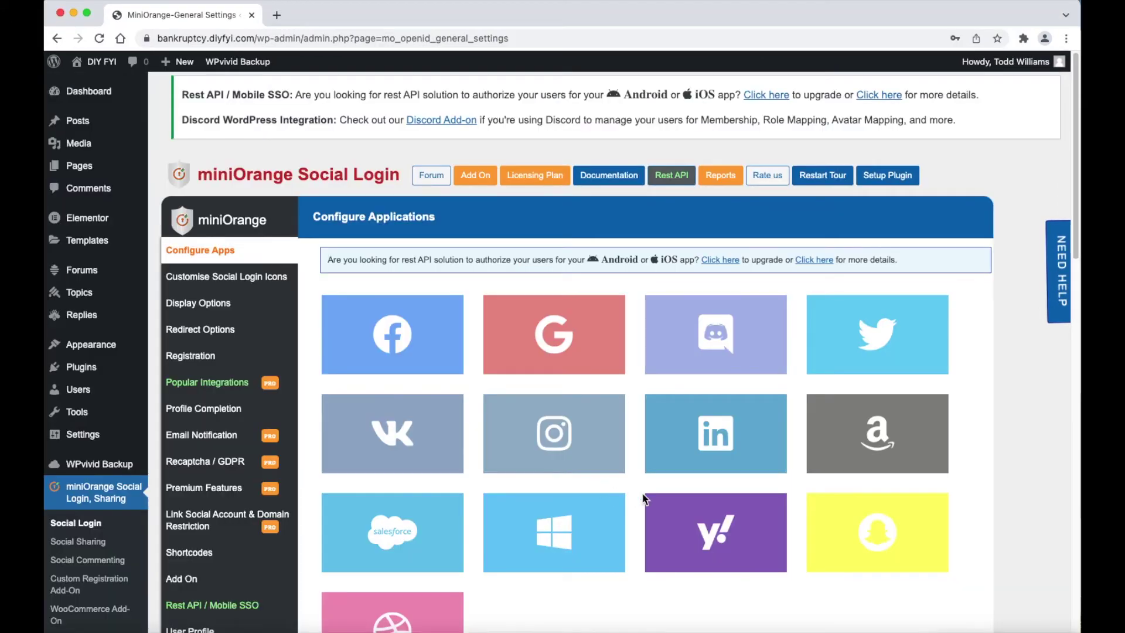
- Register a miniOrange account from the plugin's user profile with the account e-mail and a confirmed password
scroll(651, 497, "down", 2)
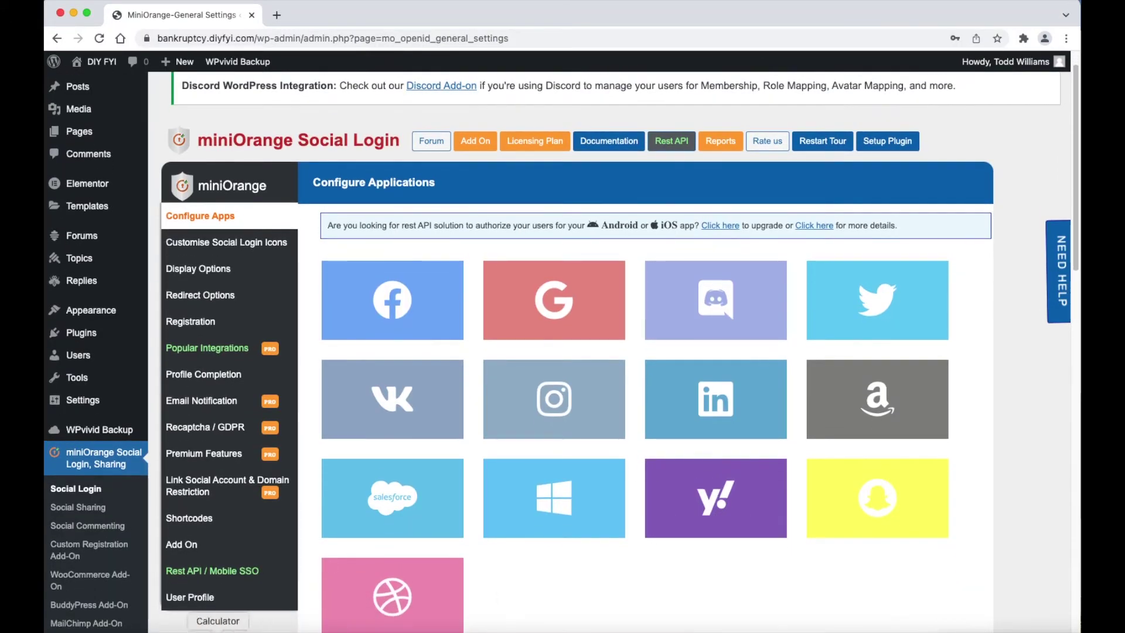
left_click(176, 598)
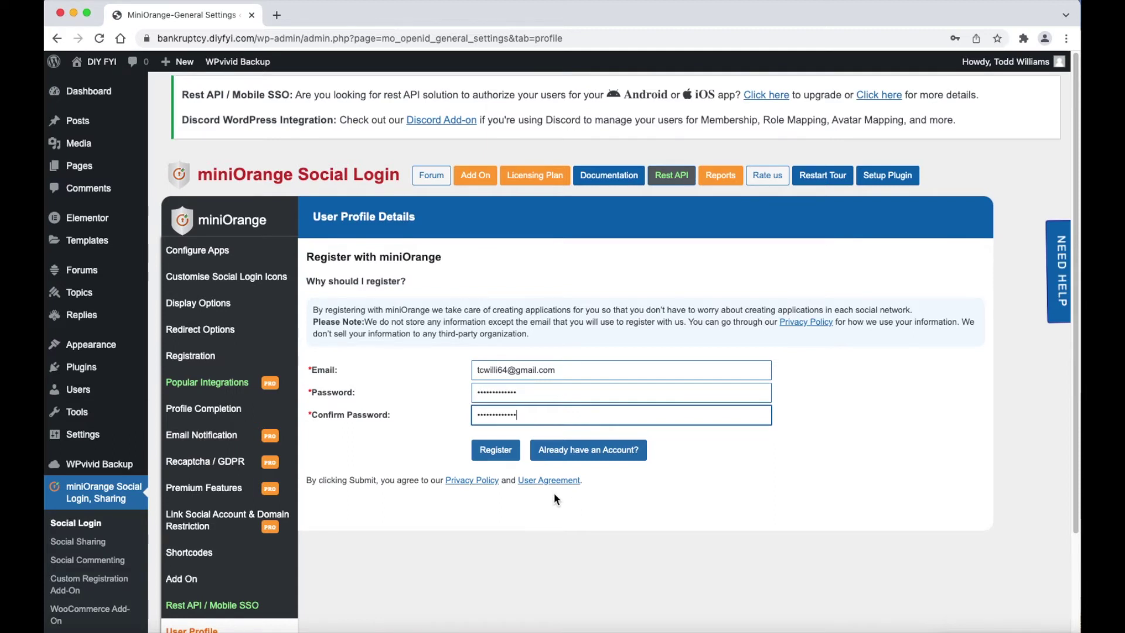
left_click(493, 461)
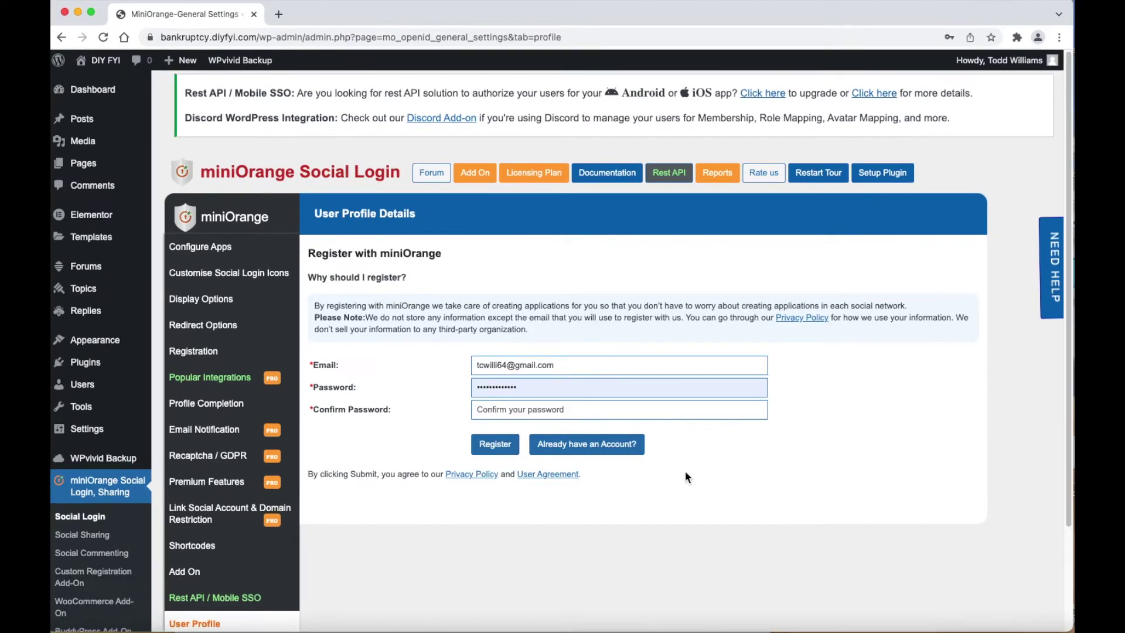
- Activate LinkedIn, Amazon and Google among the configurable social login applications
left_click(217, 256)
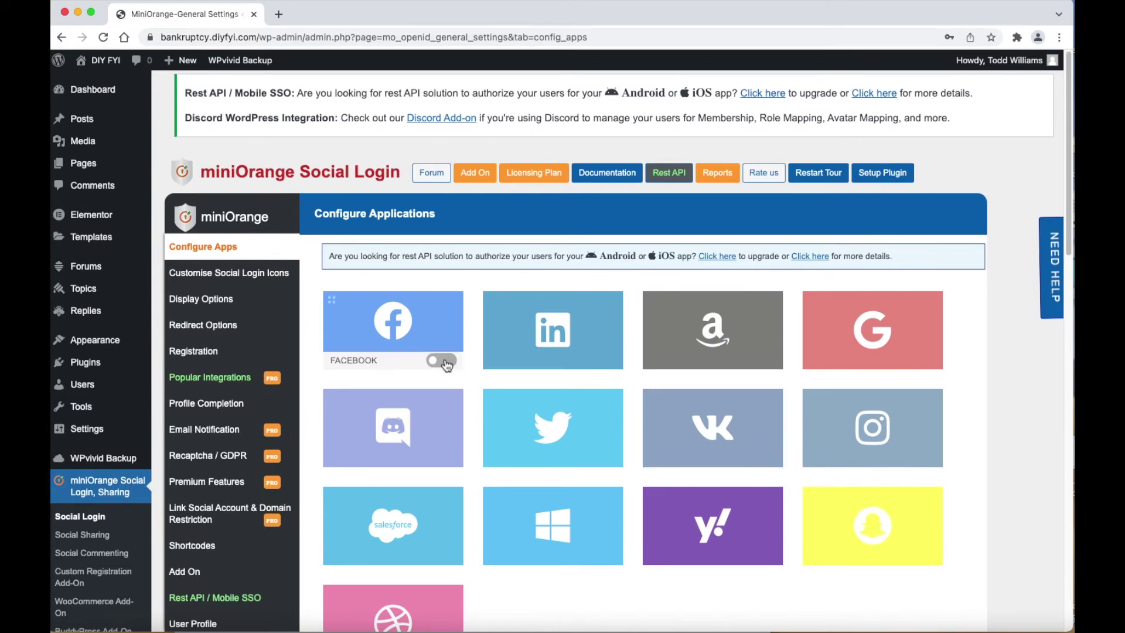
left_click(607, 362)
left_click(757, 362)
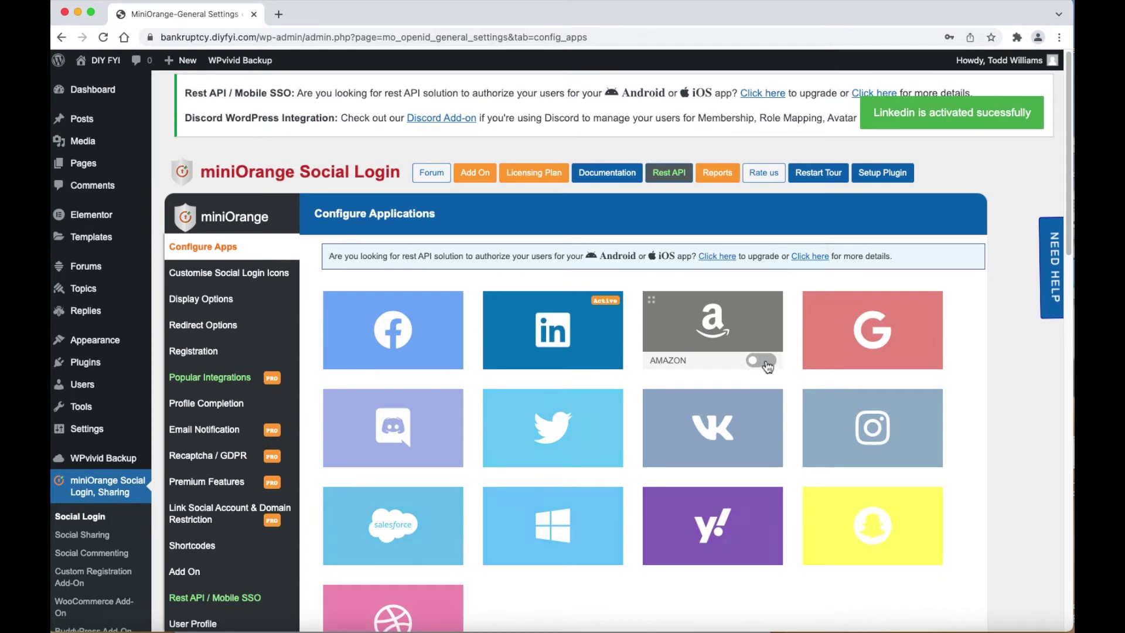
mouse_move(885, 373)
left_click(922, 361)
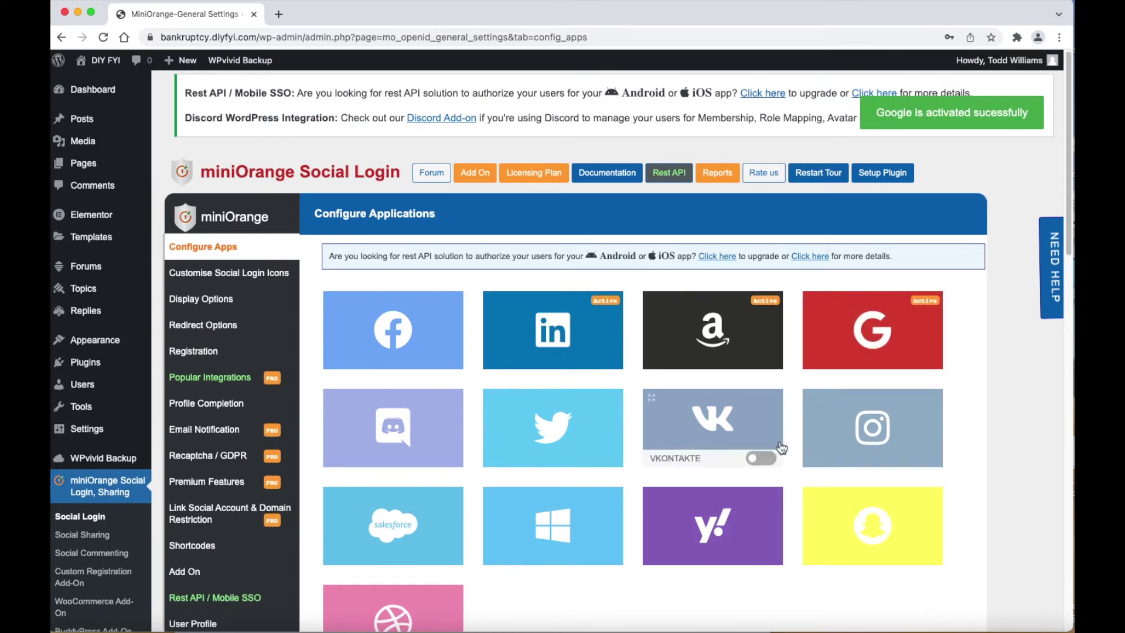
- Activate the VKontakte, Yahoo, Windows Live and Salesforce login applications
mouse_move(441, 461)
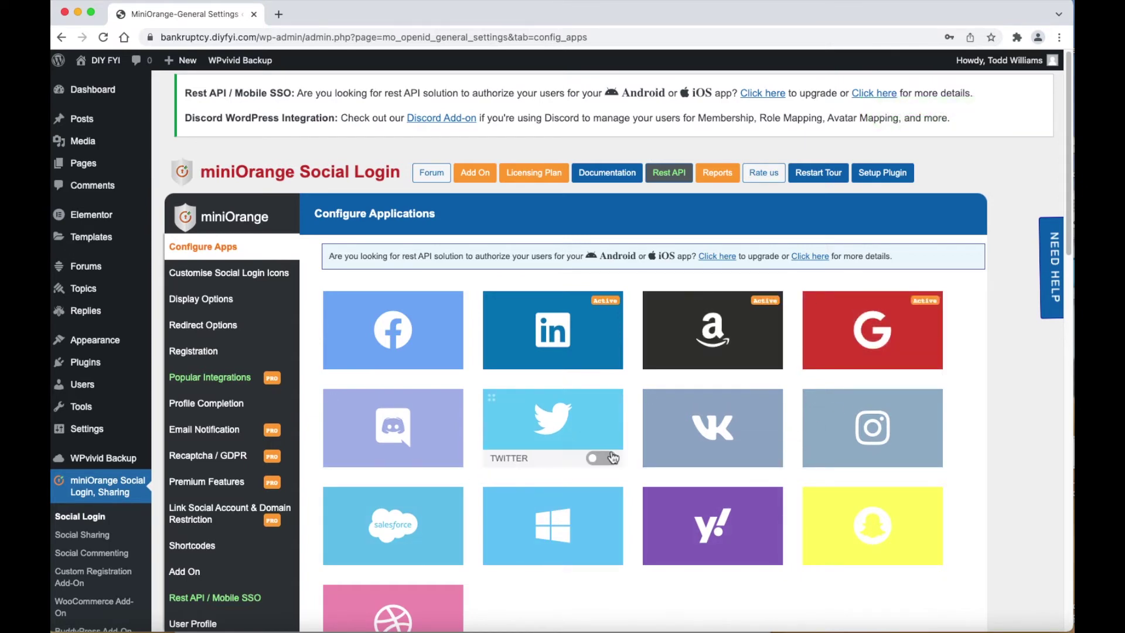
left_click(769, 462)
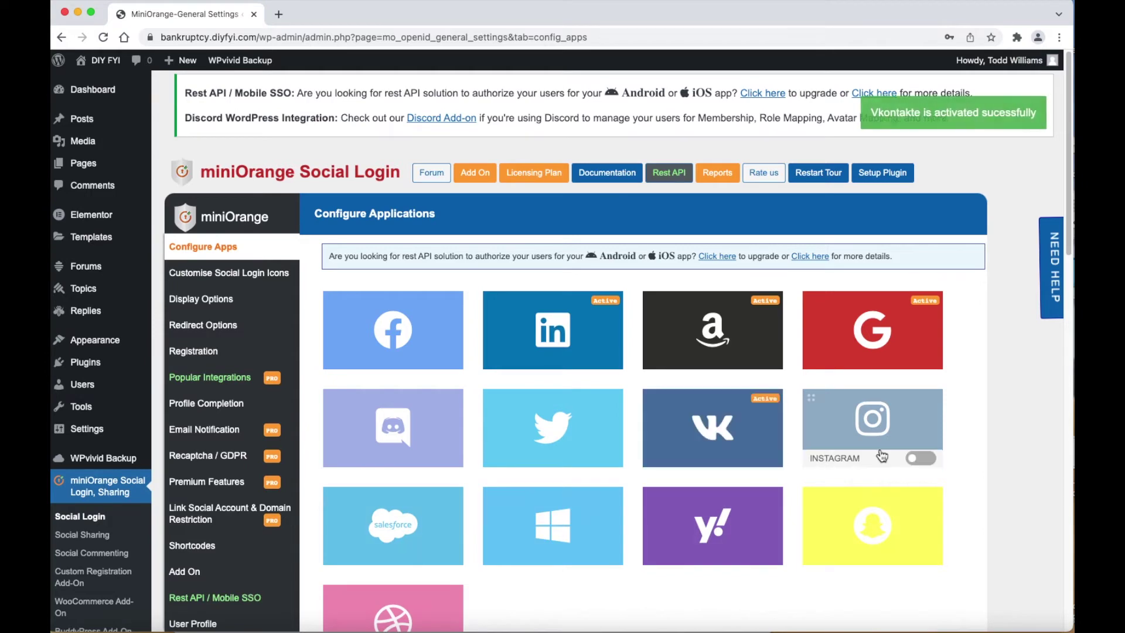
left_click(765, 559)
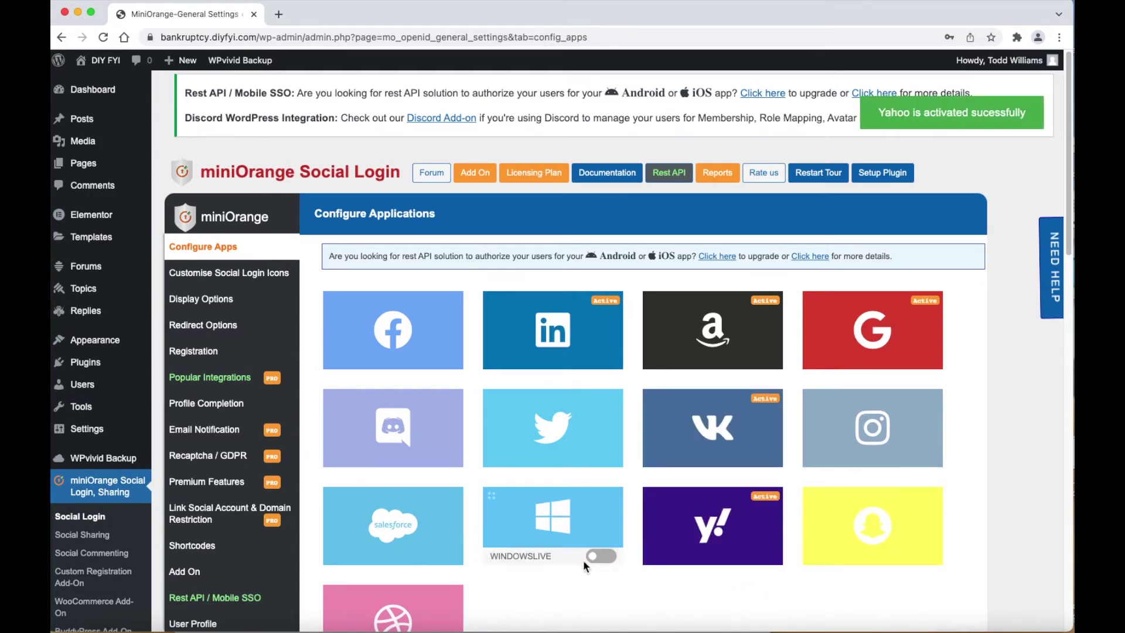
left_click(599, 558)
left_click(445, 559)
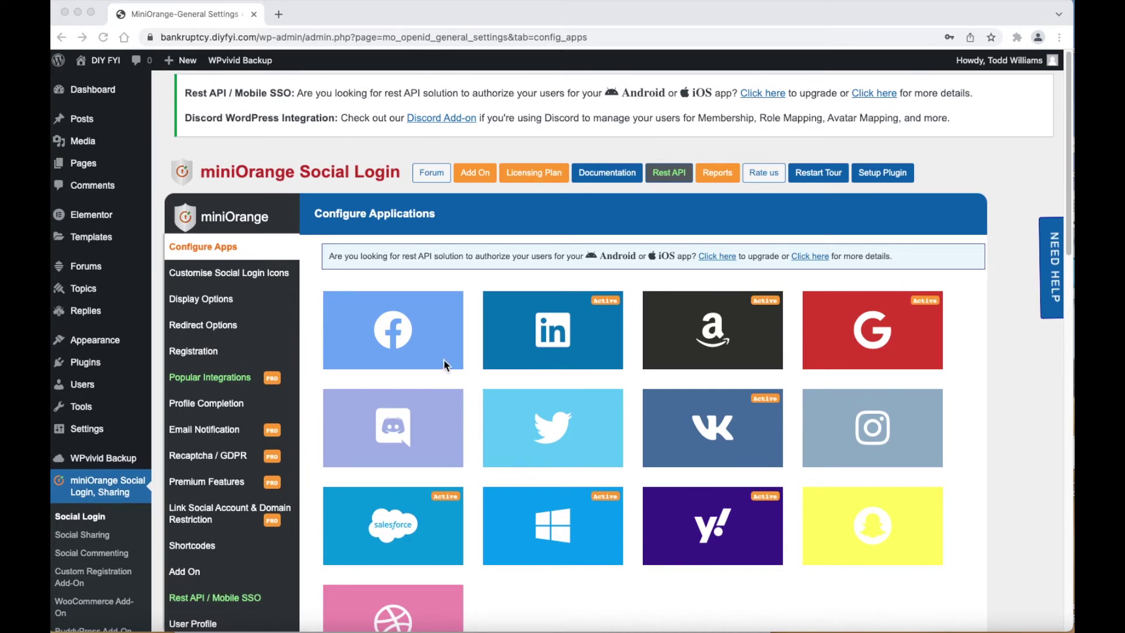
- Try to activate the Facebook login application
left_click(456, 381)
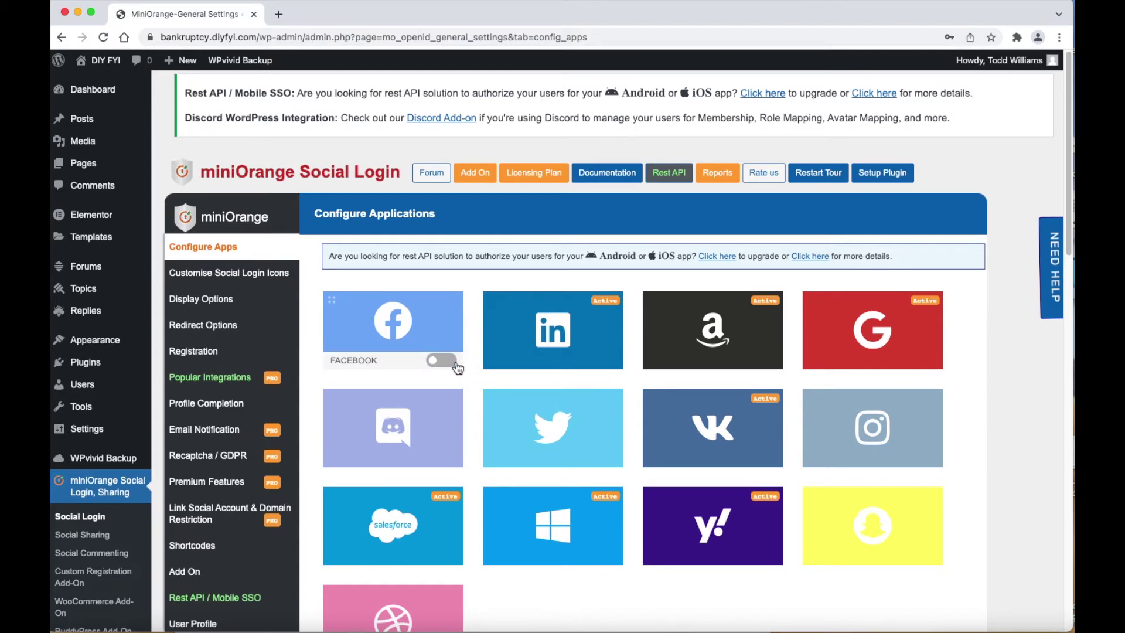
left_click(447, 360)
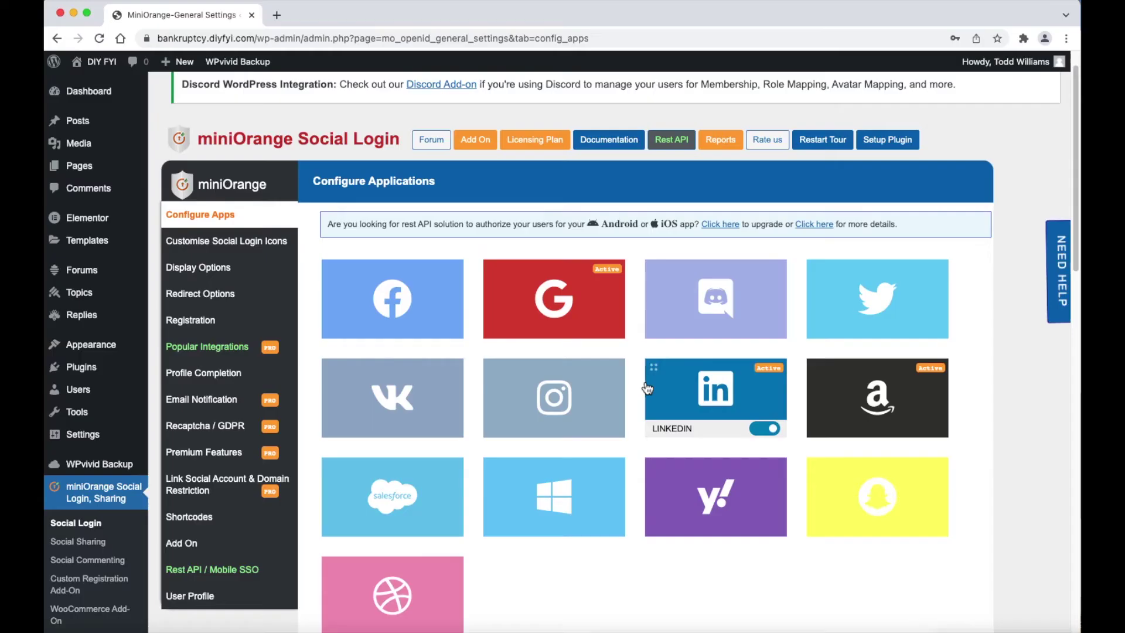
- Open the social login icon customisation and preview the Square, Rounded Edges and Round shapes
left_click(247, 251)
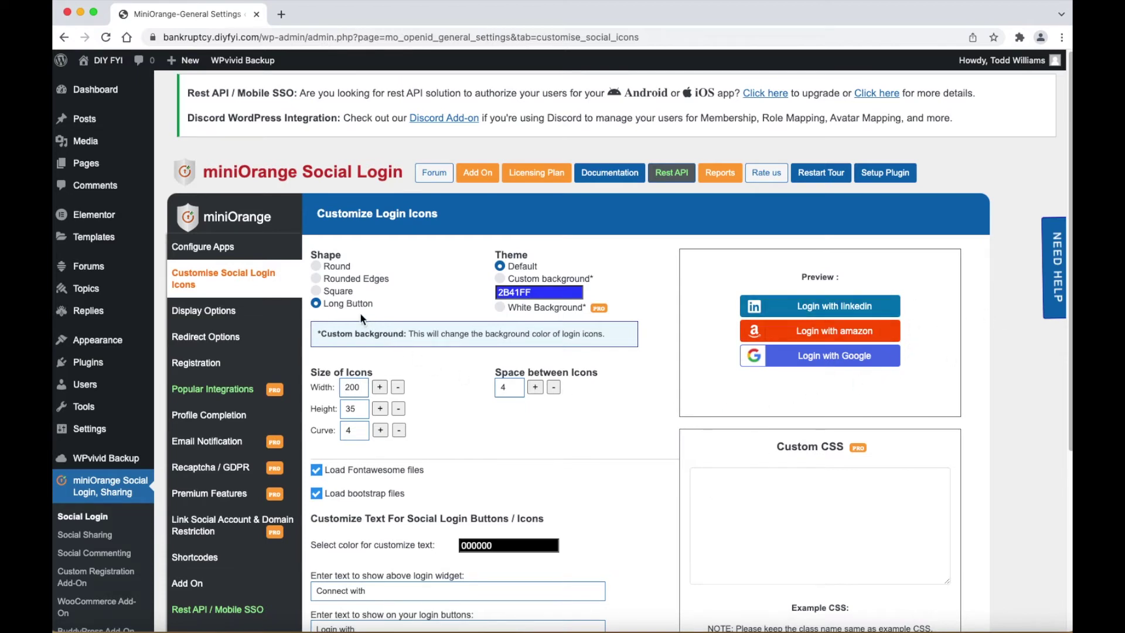
left_click(316, 292)
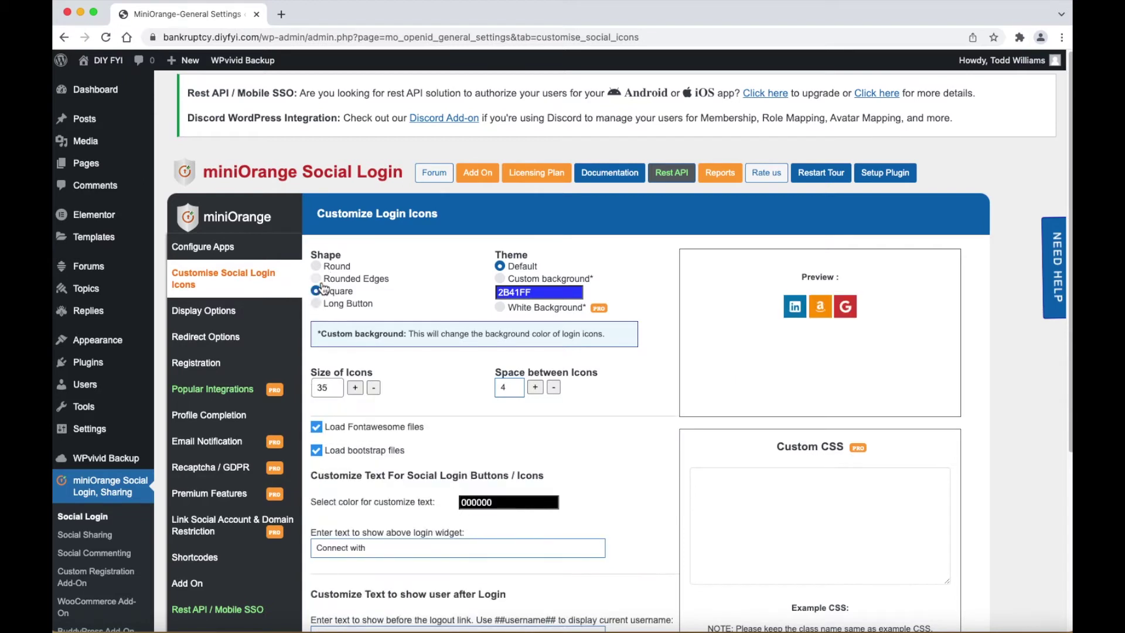
left_click(324, 282)
left_click(318, 267)
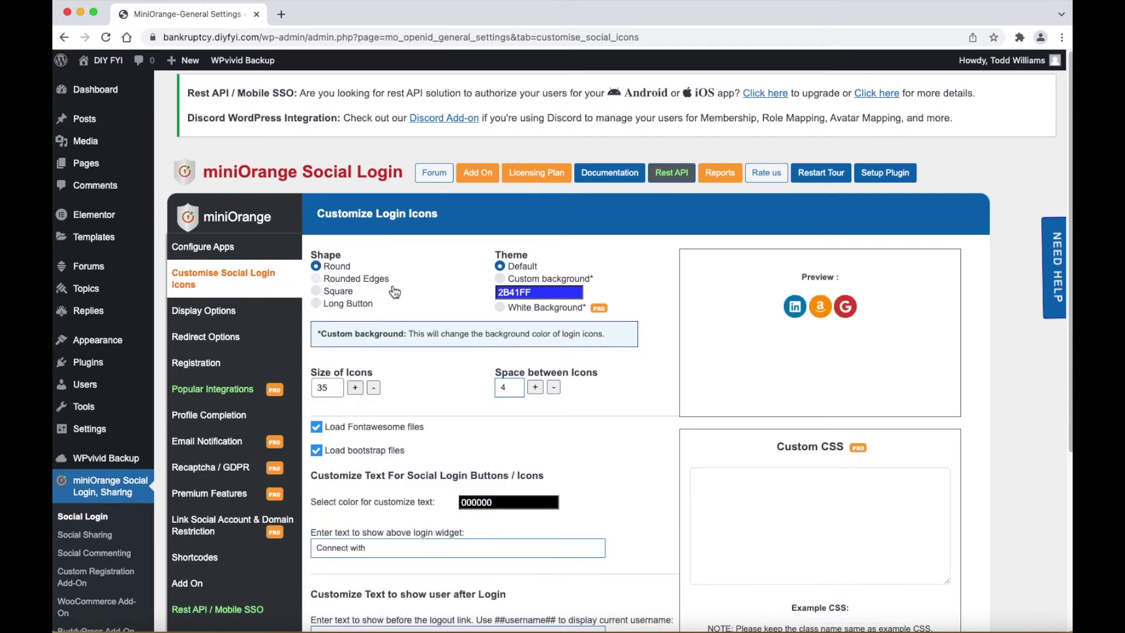
- Switch the icon theme to a custom background and pick the green color 2BFF79
left_click(501, 280)
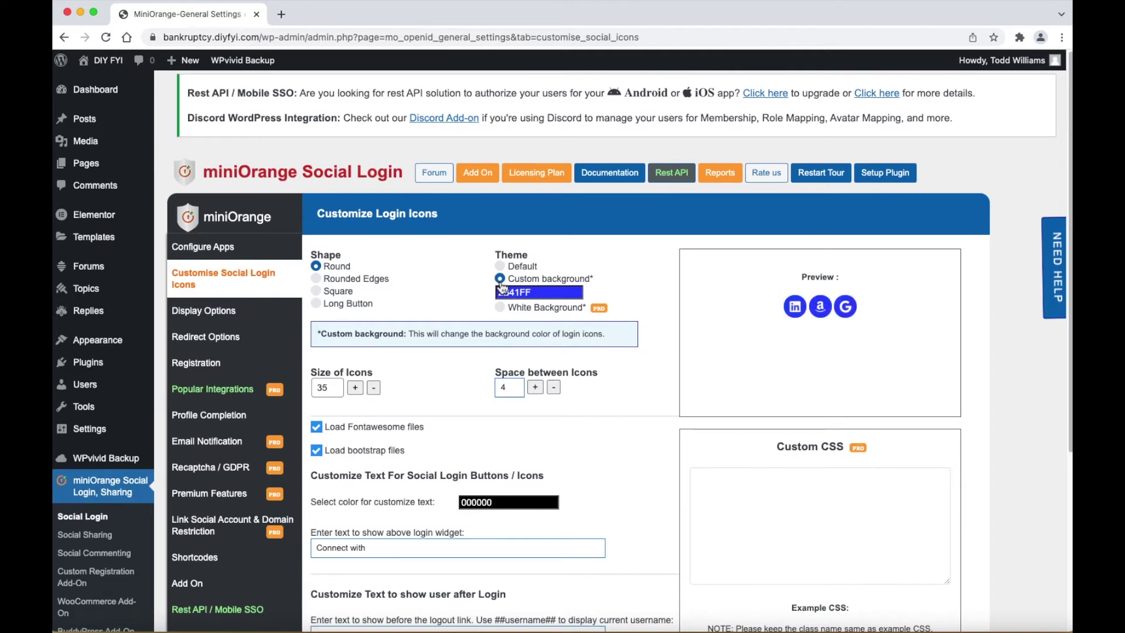
left_click(528, 292)
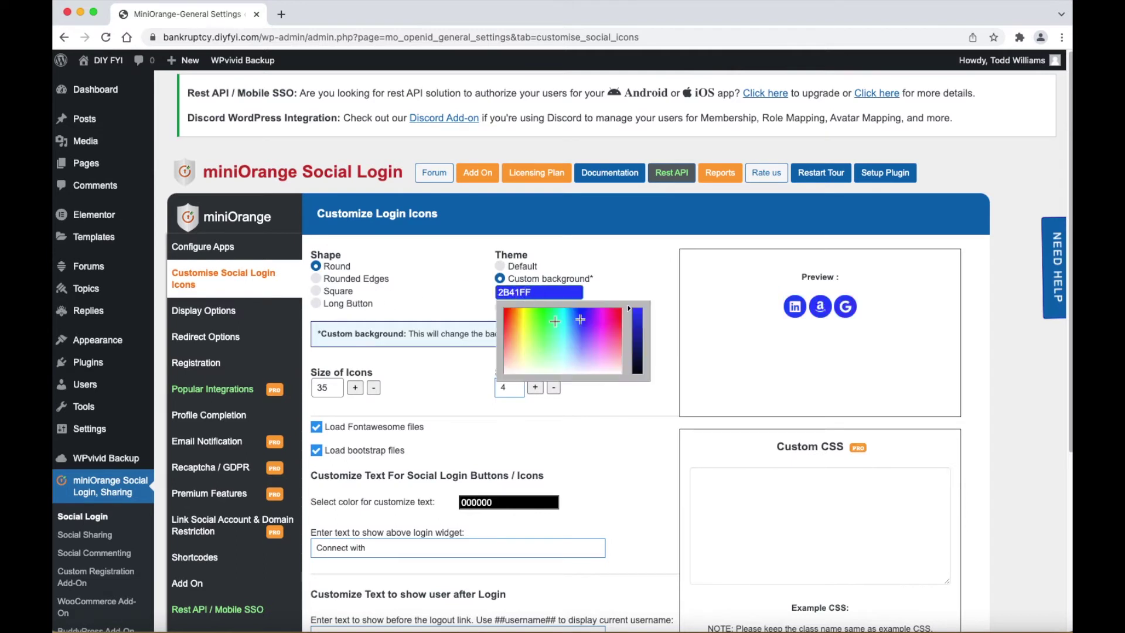
left_click(552, 322)
left_click(466, 311)
- Try the Long Button shape with an increased button width
left_click(316, 303)
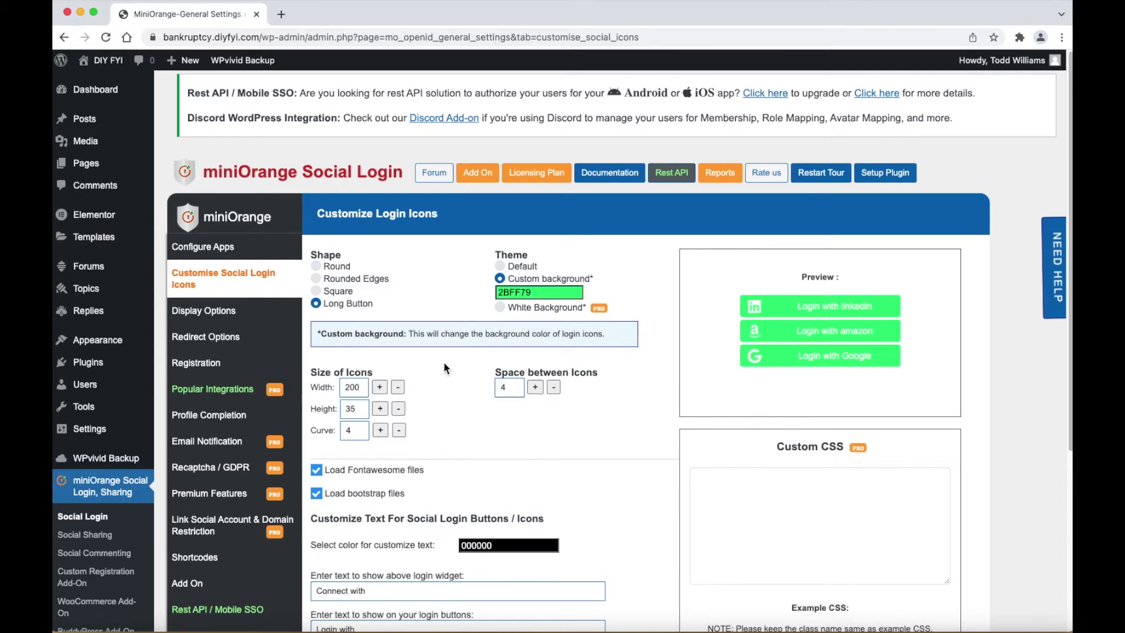
left_click(380, 386)
left_click(380, 386)
- Make the login icons square, with an icon size of 60 and a space of 8 between them
left_click(333, 291)
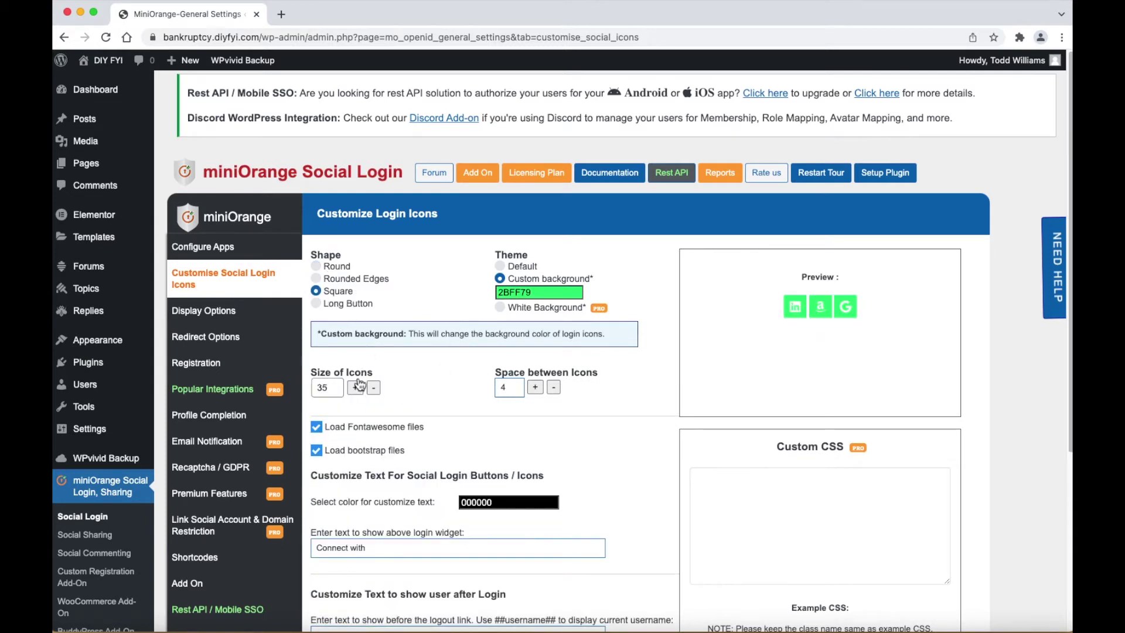
left_click(355, 388)
left_click(356, 387)
left_click(357, 387)
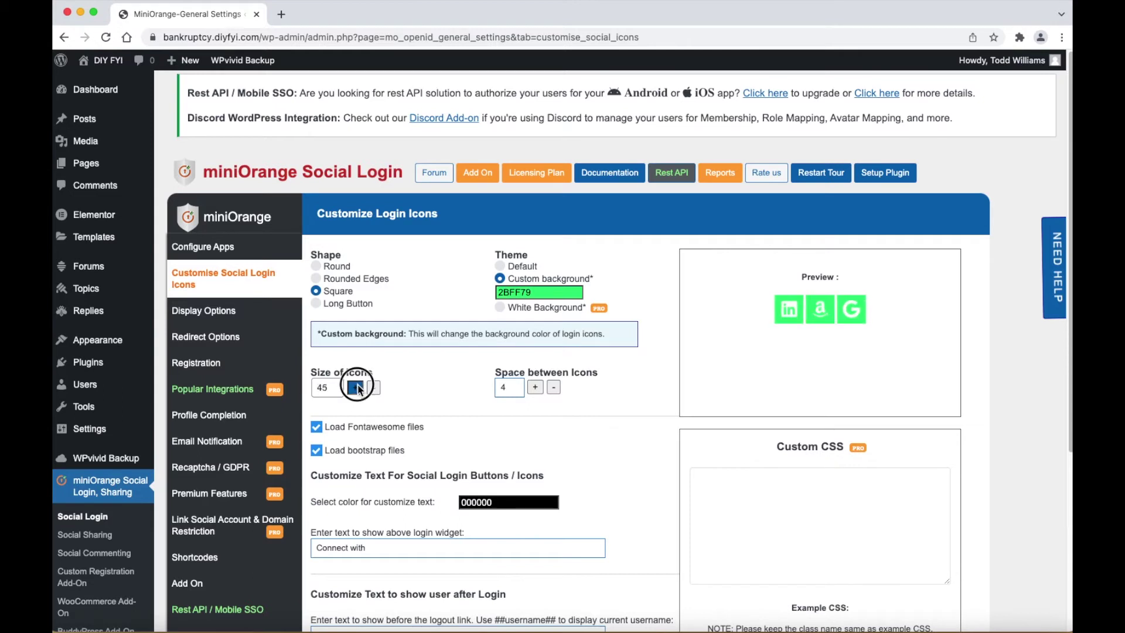
left_click(356, 387)
left_click(356, 386)
left_click(356, 387)
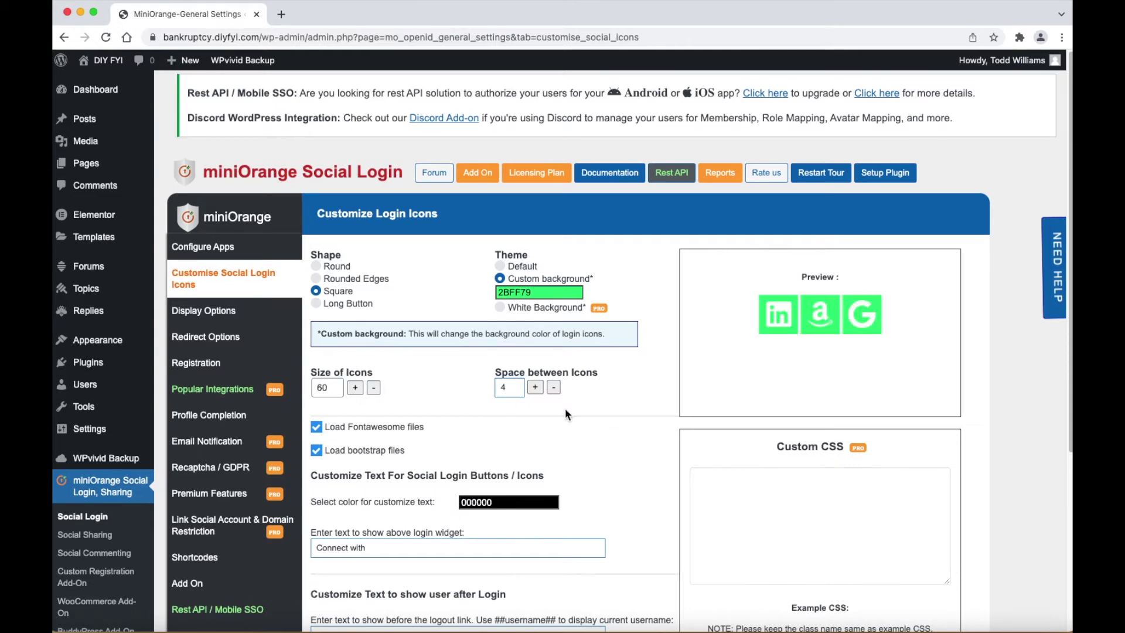
left_click(535, 387)
left_click(536, 388)
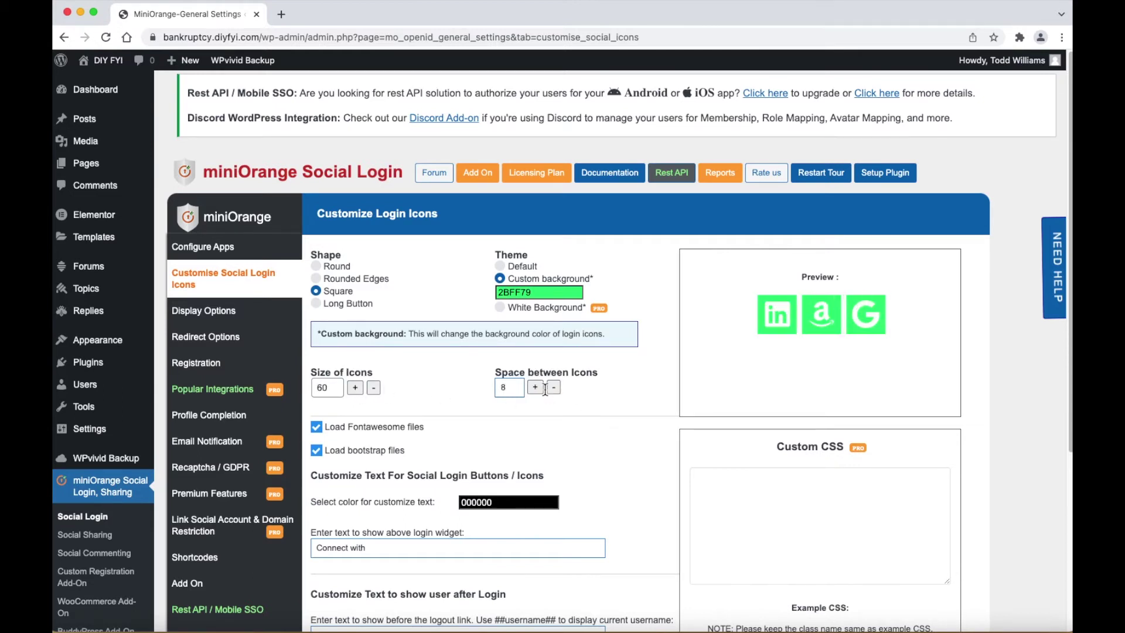
- Try a wider space between the square login icons
left_click(536, 388)
left_click(536, 387)
left_click(536, 388)
left_click(536, 387)
left_click(536, 387)
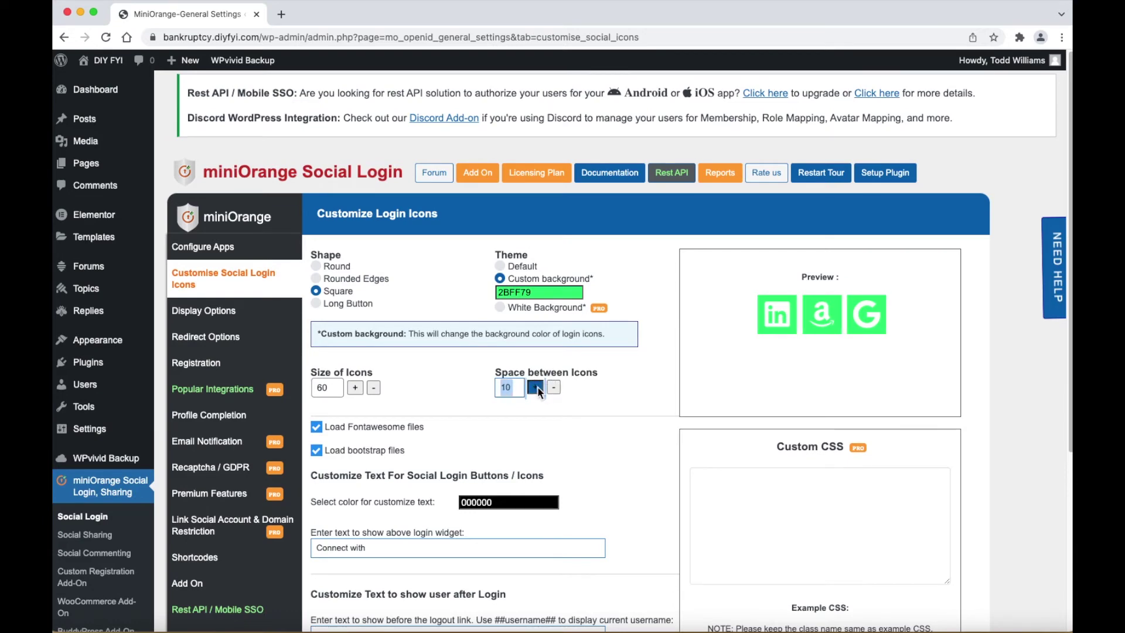
left_click(537, 388)
left_click(537, 388)
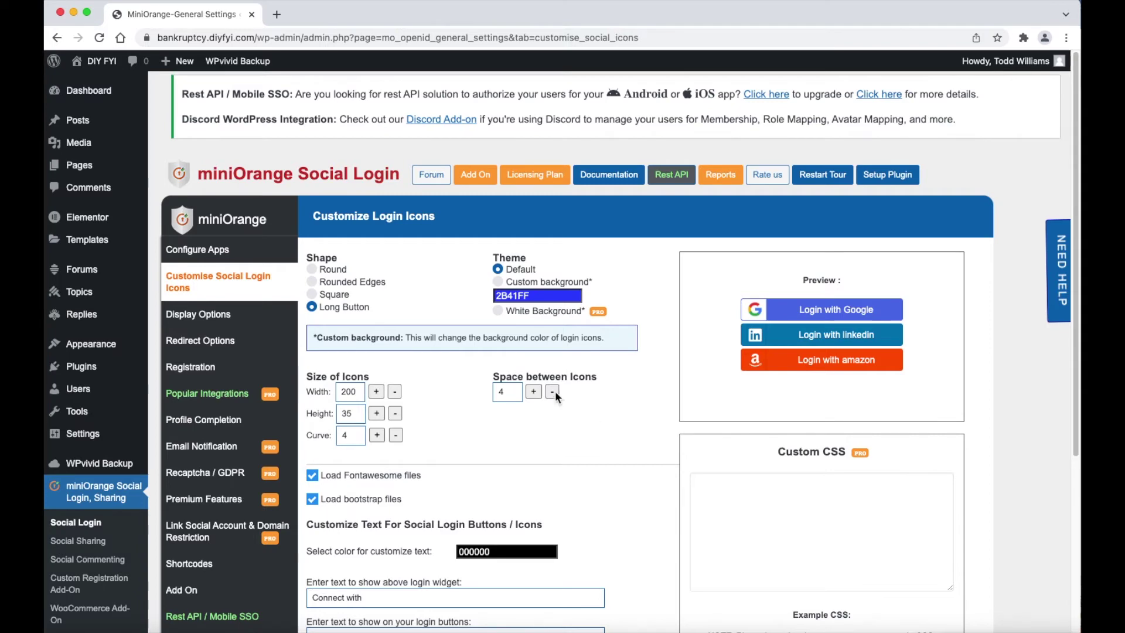
- Reorder the active login applications to LinkedIn, Amazon, Google and check their order in the login icon preview
left_click(220, 256)
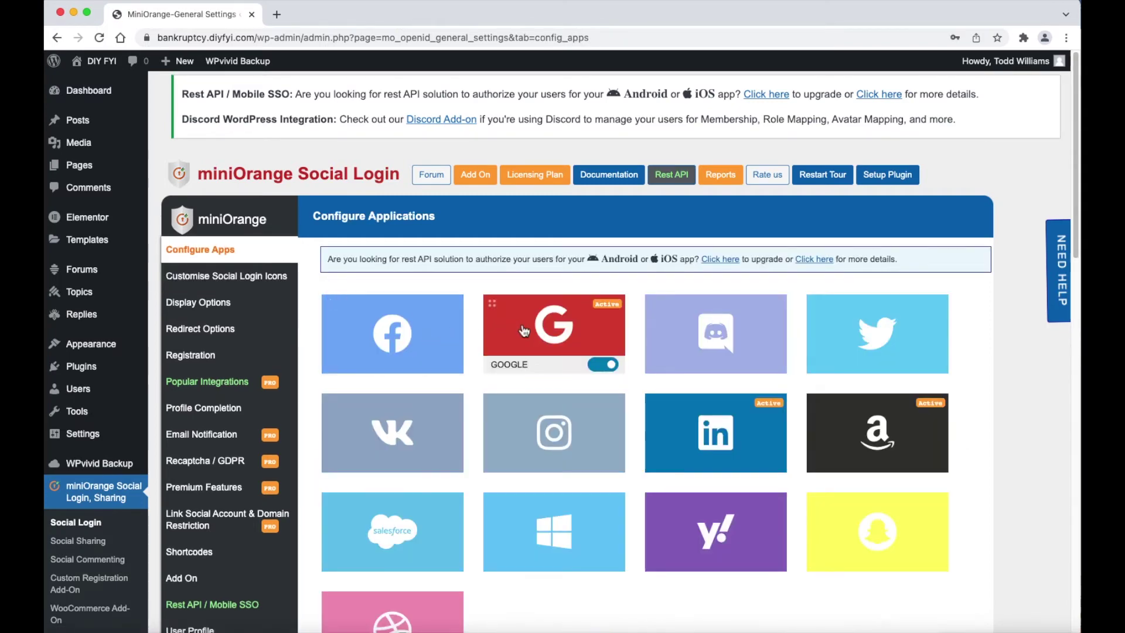
left_click_drag(654, 402, 498, 314)
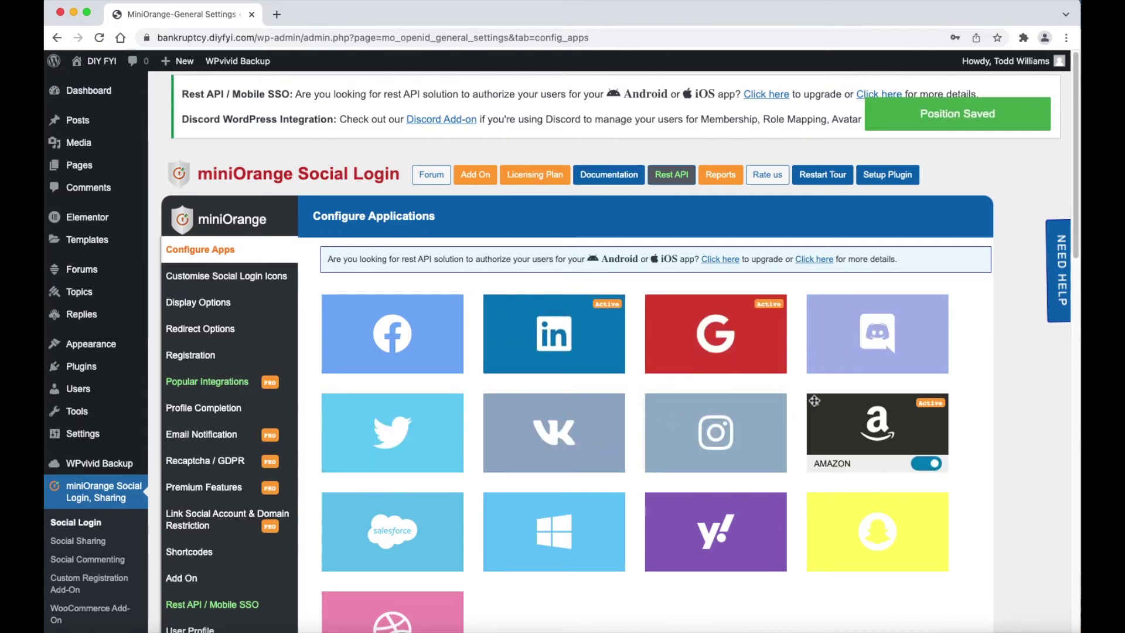
left_click_drag(812, 399, 658, 316)
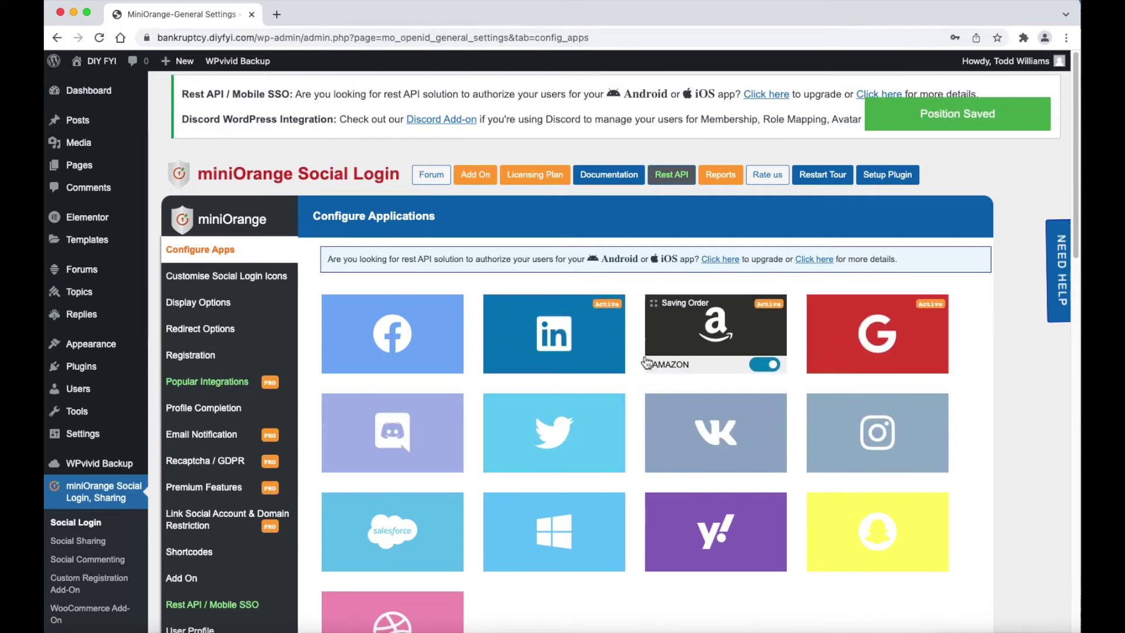
left_click(295, 280)
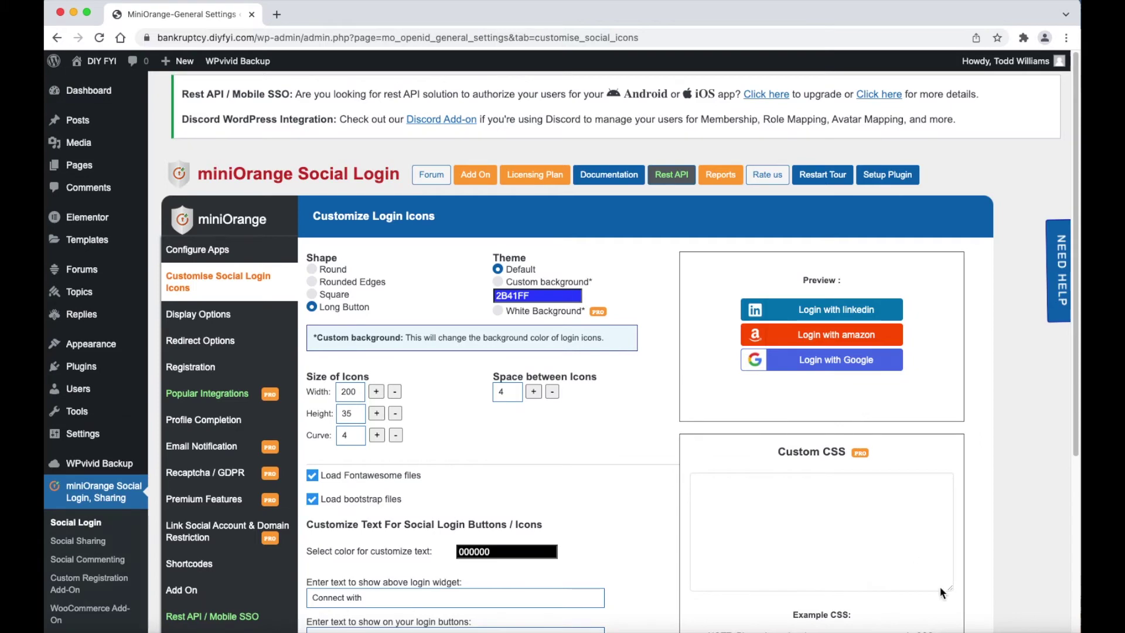
- Open the social login display options and view the login buttons on the site's demo Test and Test page for video pages
left_click(237, 320)
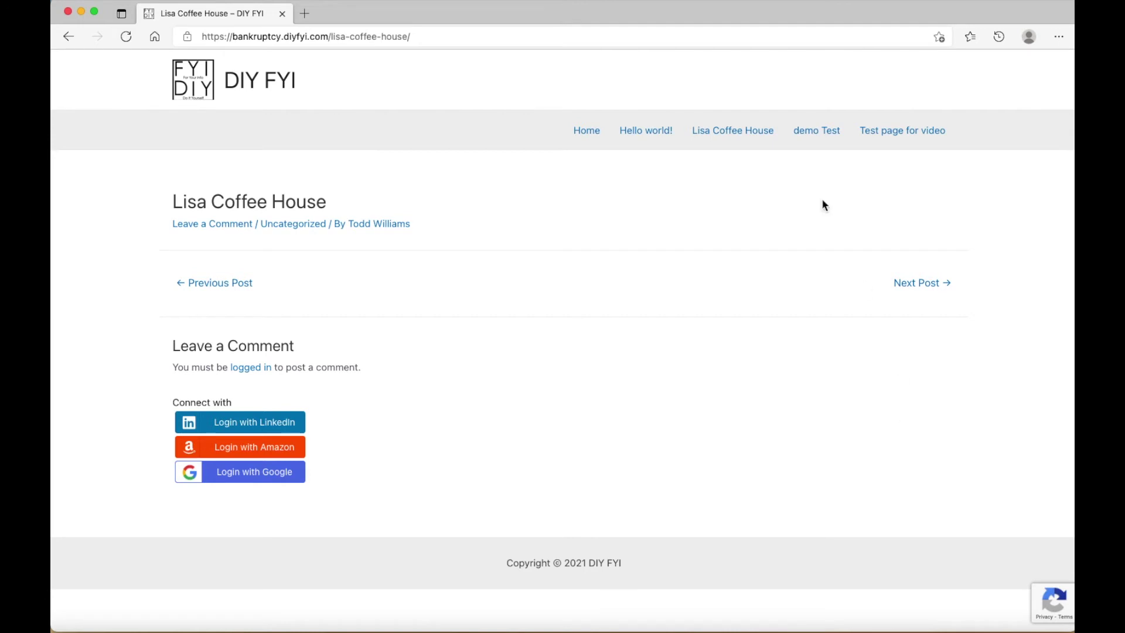
left_click(823, 141)
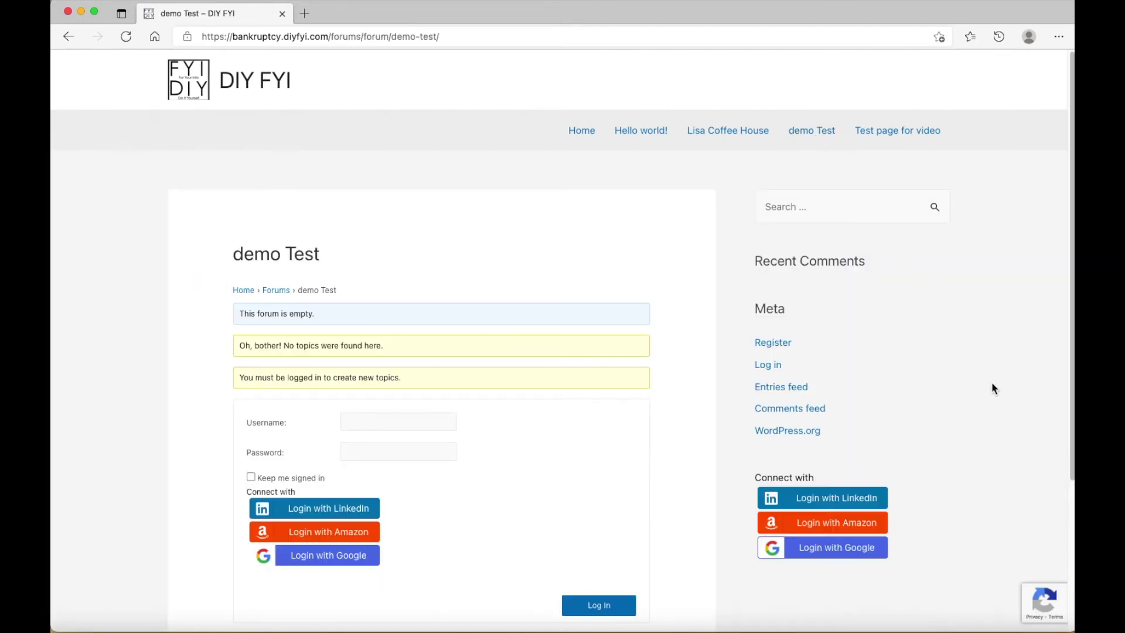
left_click(930, 133)
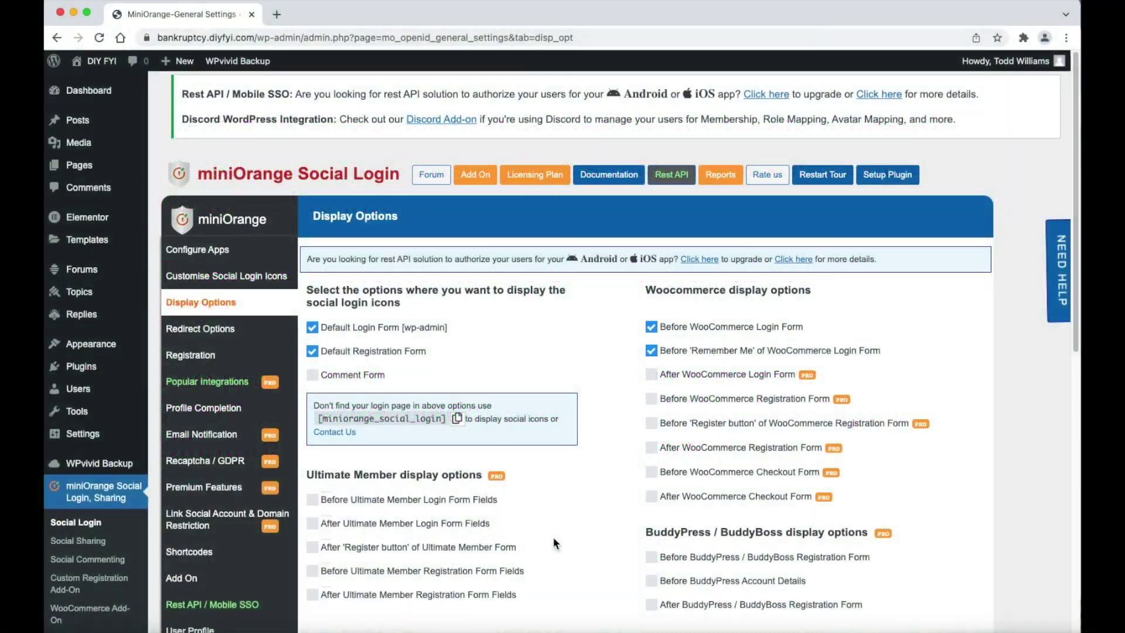
- Review the login and logout redirection options and the Universal Role choices in the registration options
left_click(205, 339)
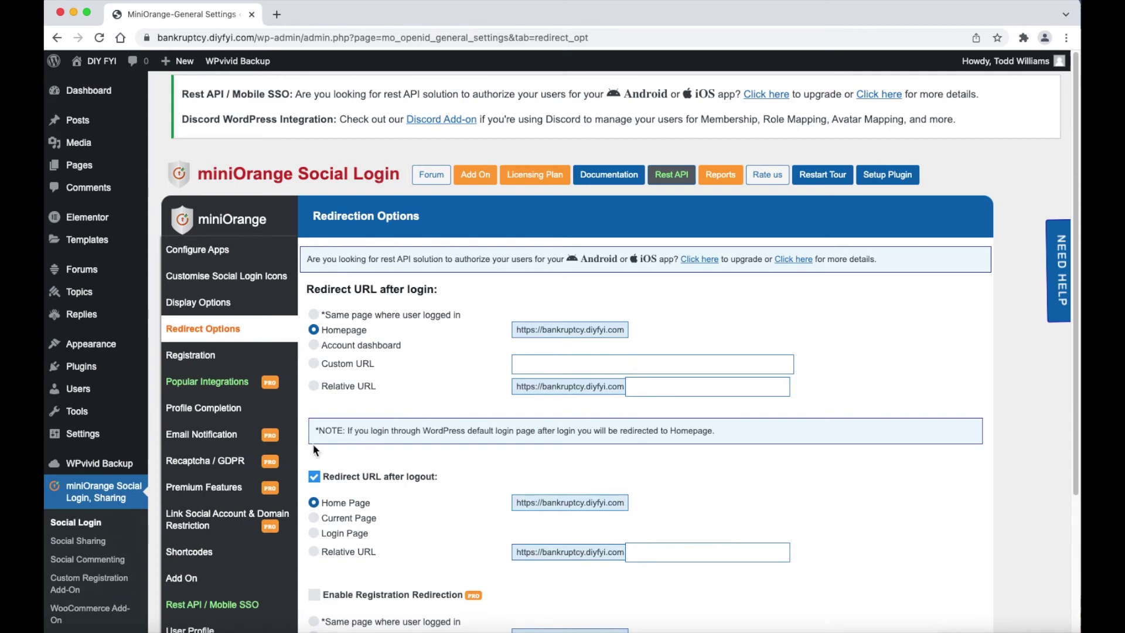
left_click(269, 359)
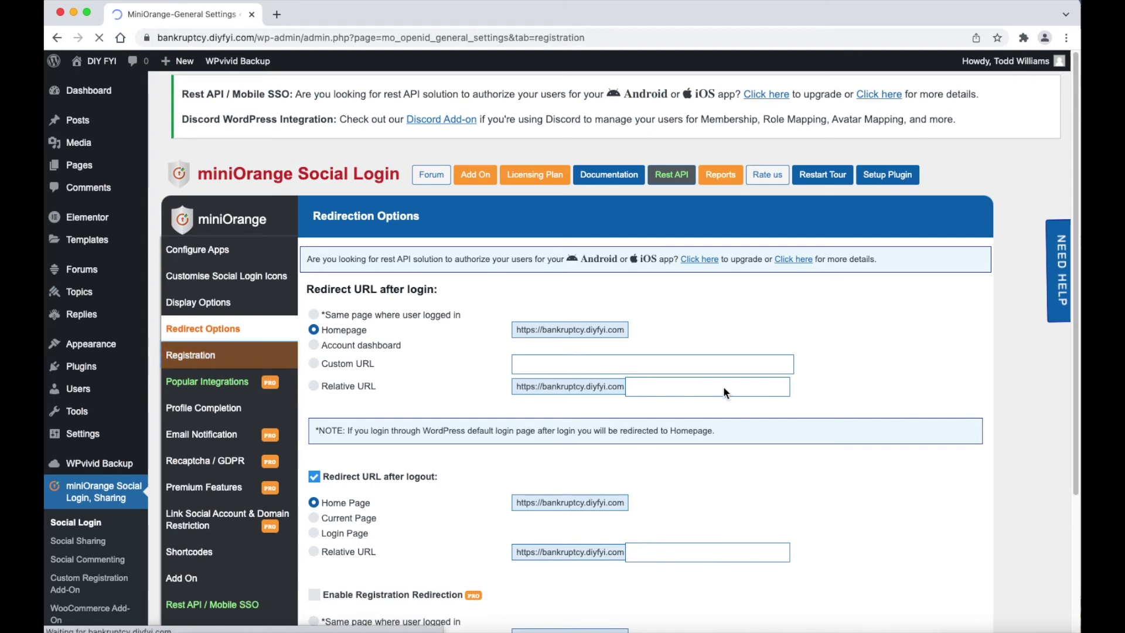
left_click(505, 426)
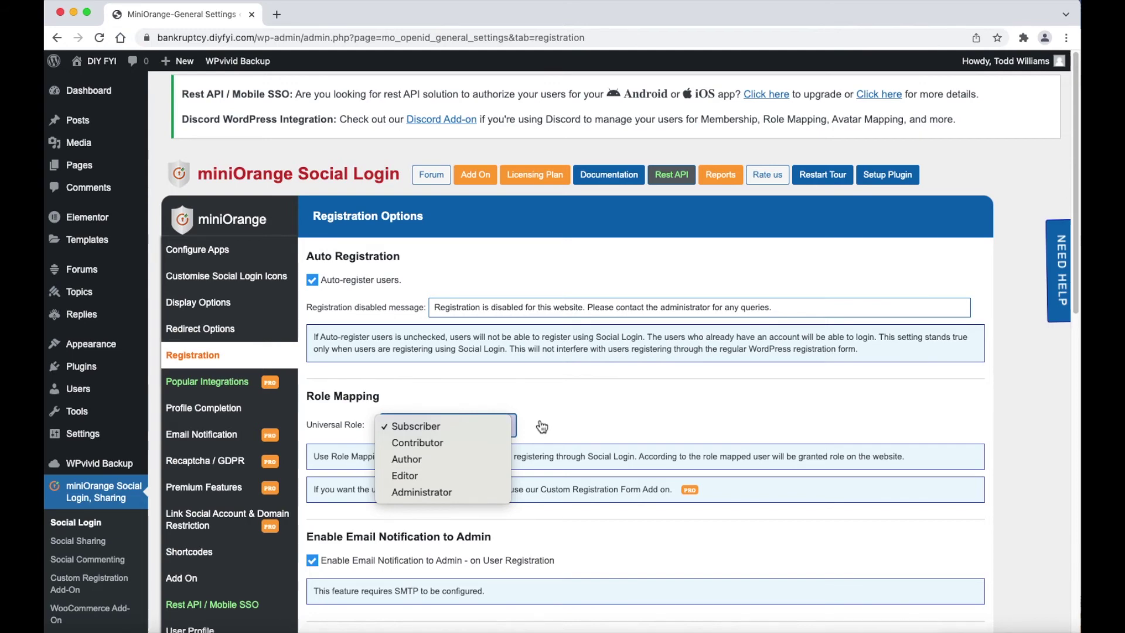
left_click(540, 424)
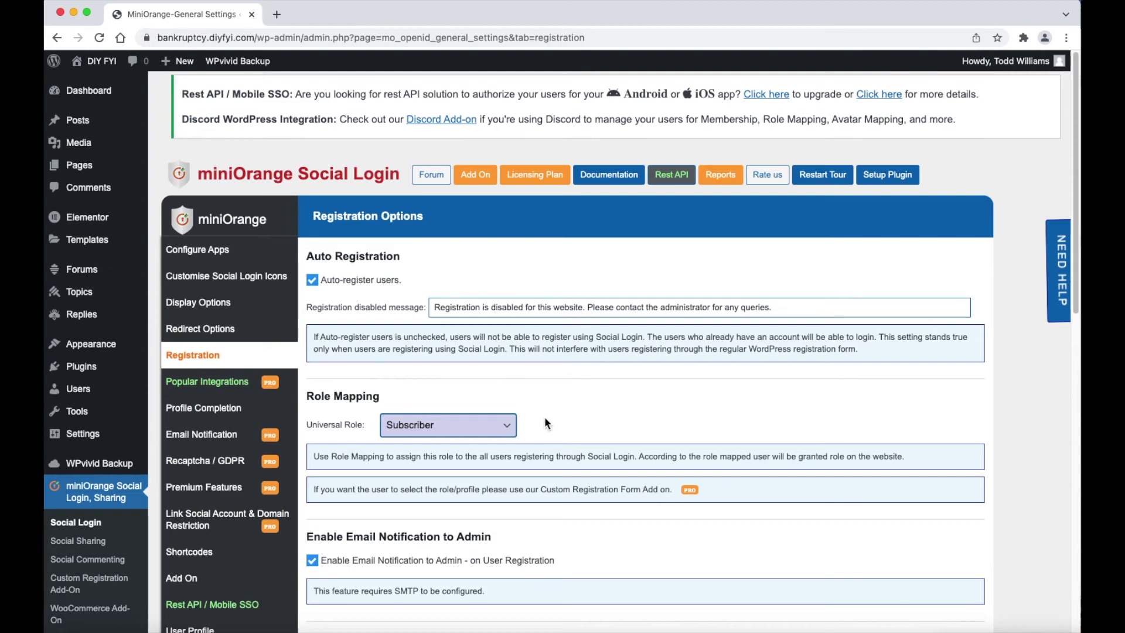
left_click(922, 529)
- Open the profile completion settings and review the username and email prompts and their customisable text
left_click(199, 410)
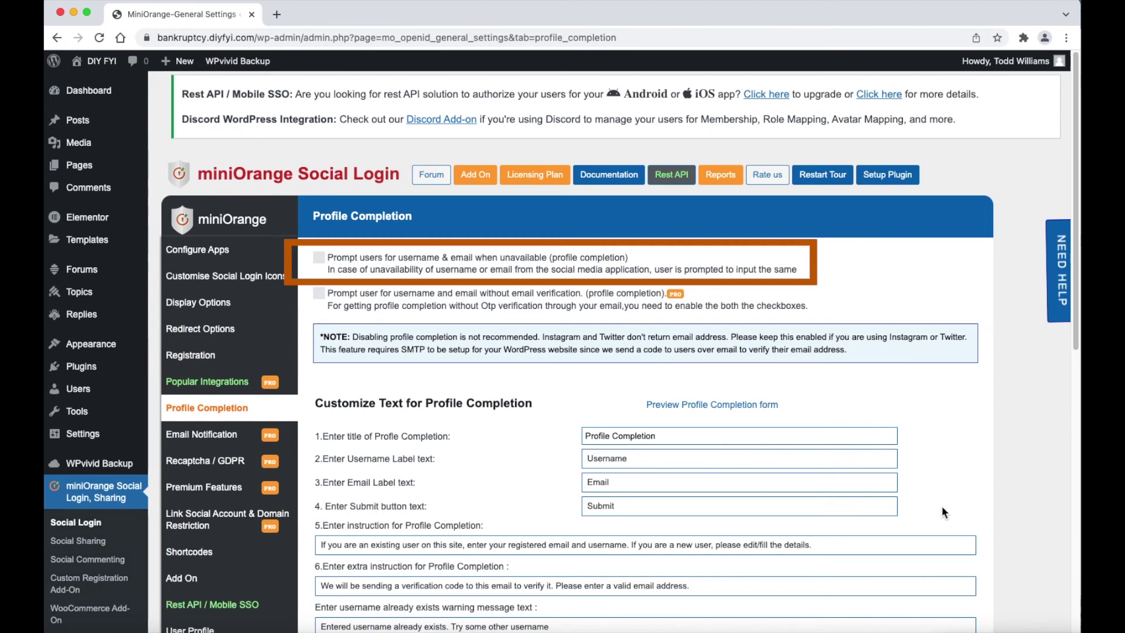
scroll(937, 490, "down", 2)
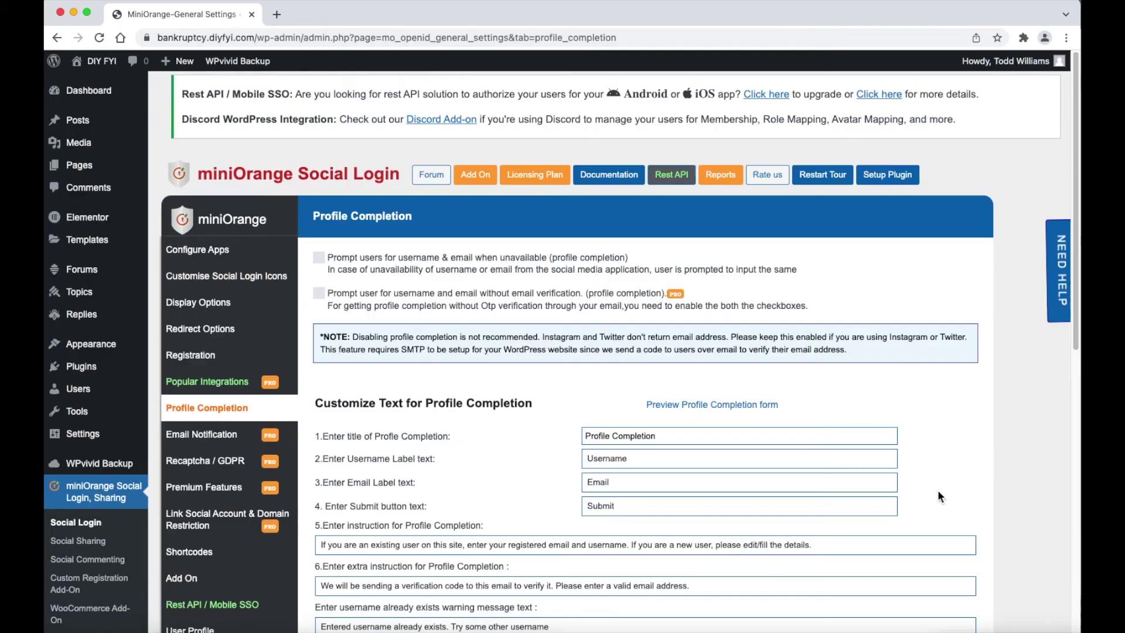
scroll(938, 489, "down", 2)
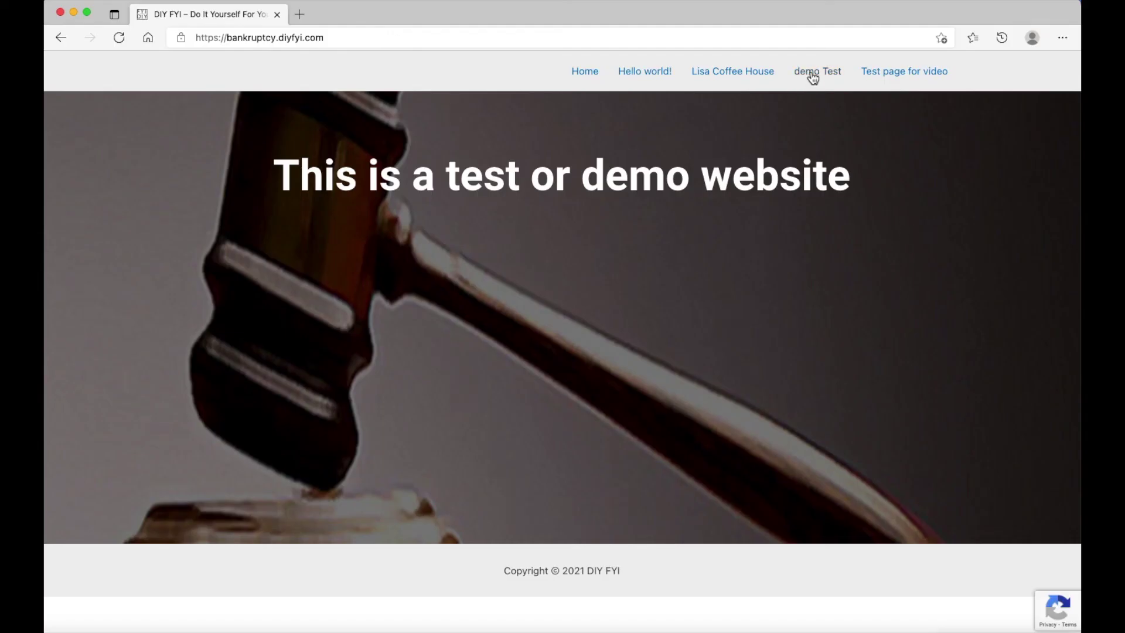
- On the live site, inspect the social login buttons on the forum page, the video test page and the registration form
left_click(812, 72)
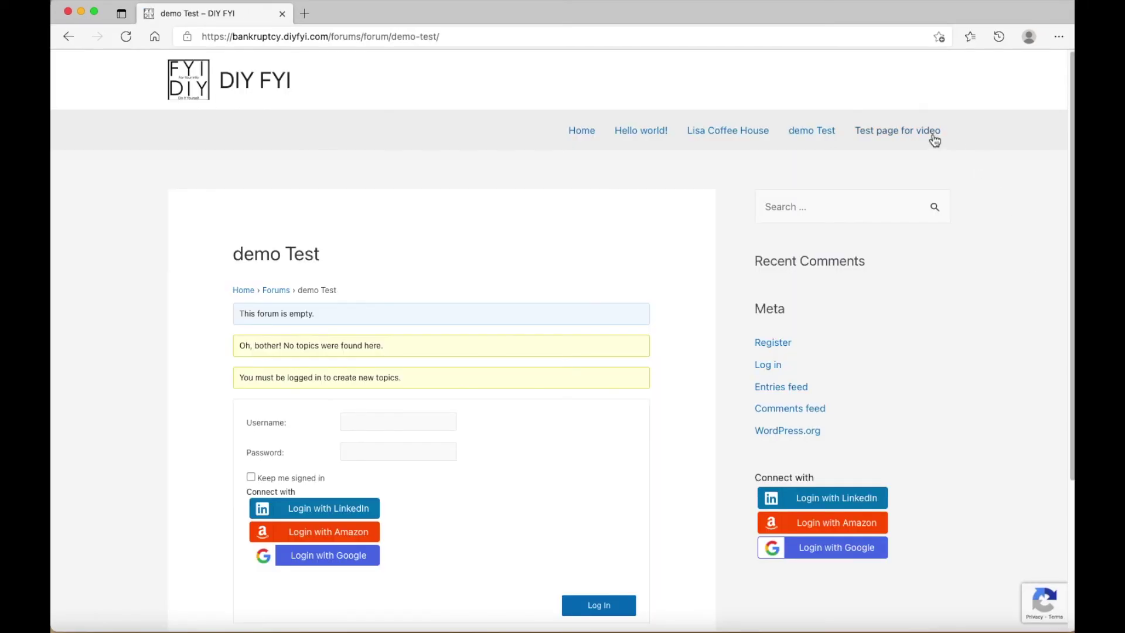
left_click(935, 141)
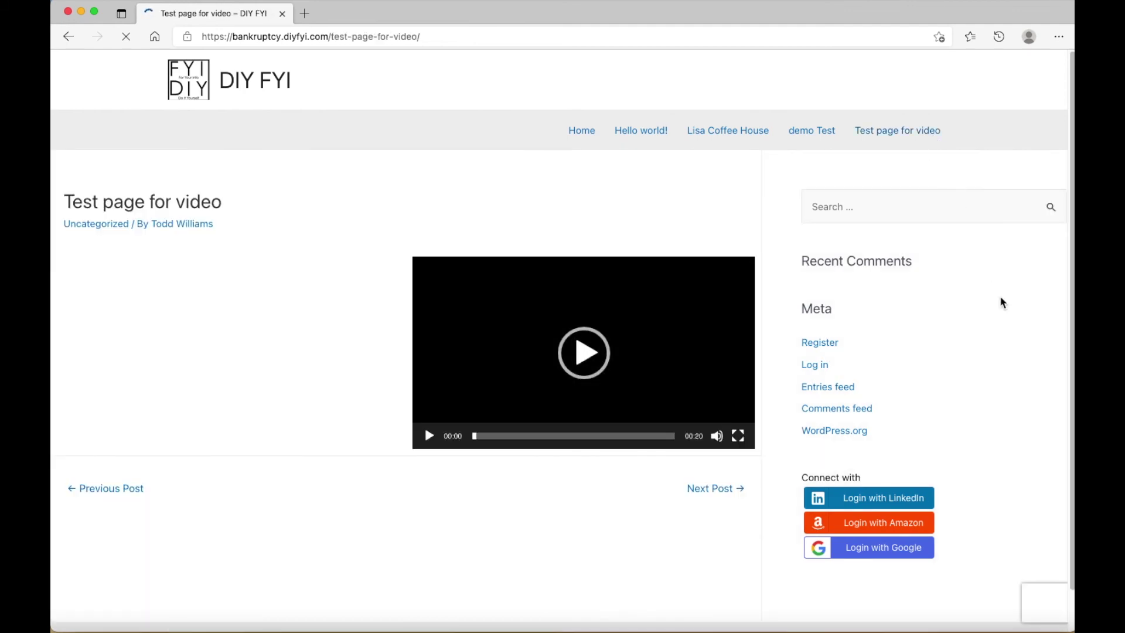
left_click(820, 343)
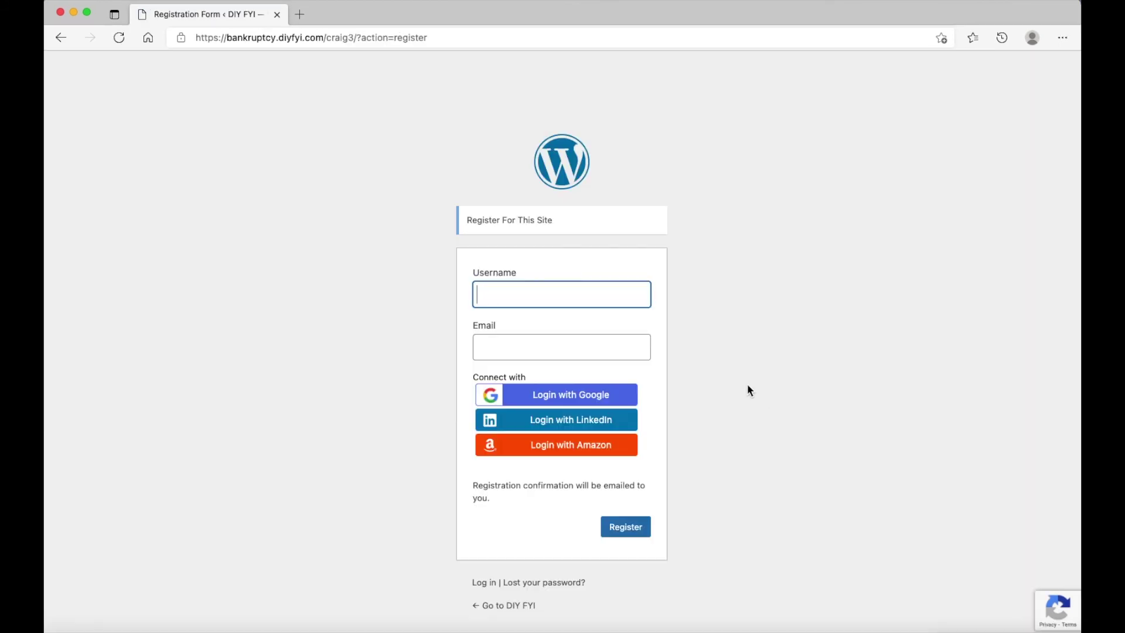
left_click(60, 38)
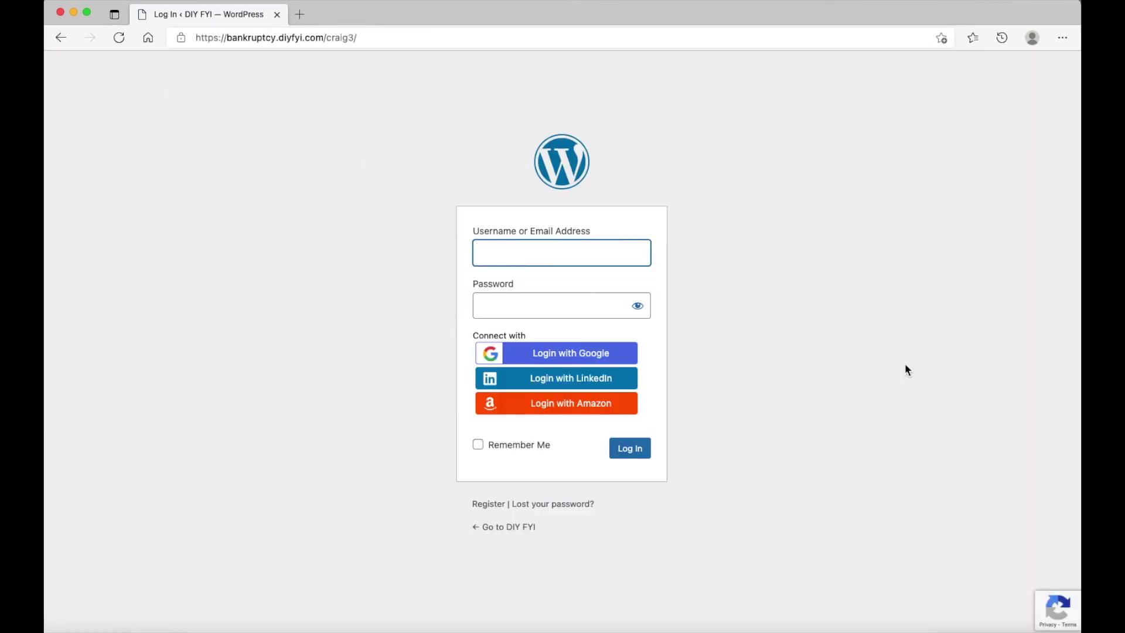
- Log in to the site with Google using the first listed Google account
left_click(600, 397)
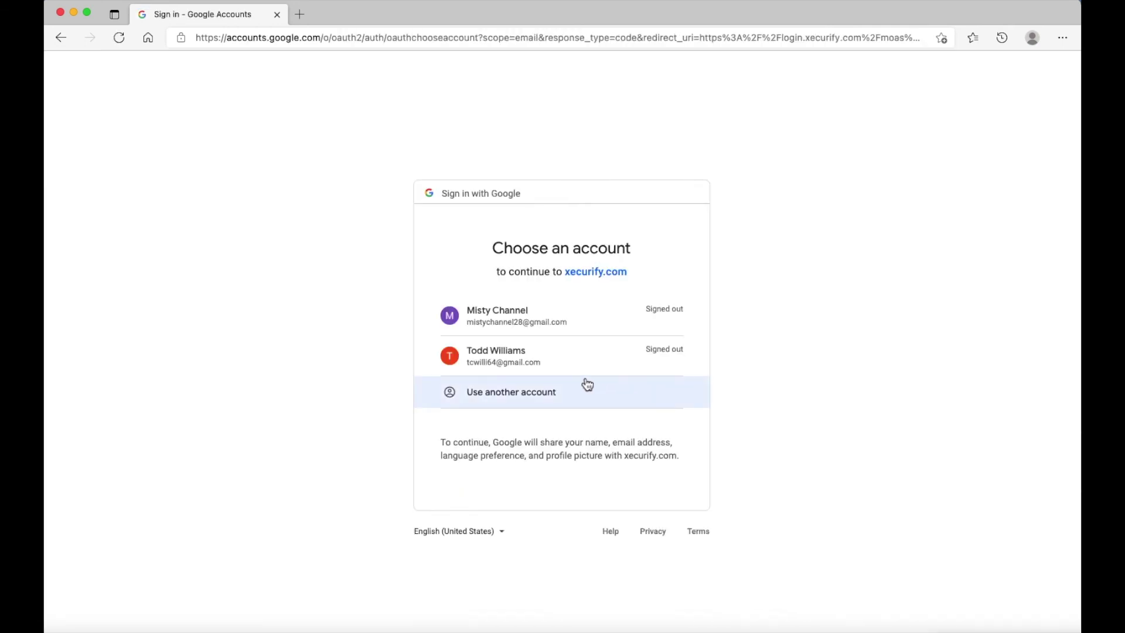
left_click(593, 332)
left_click(655, 413)
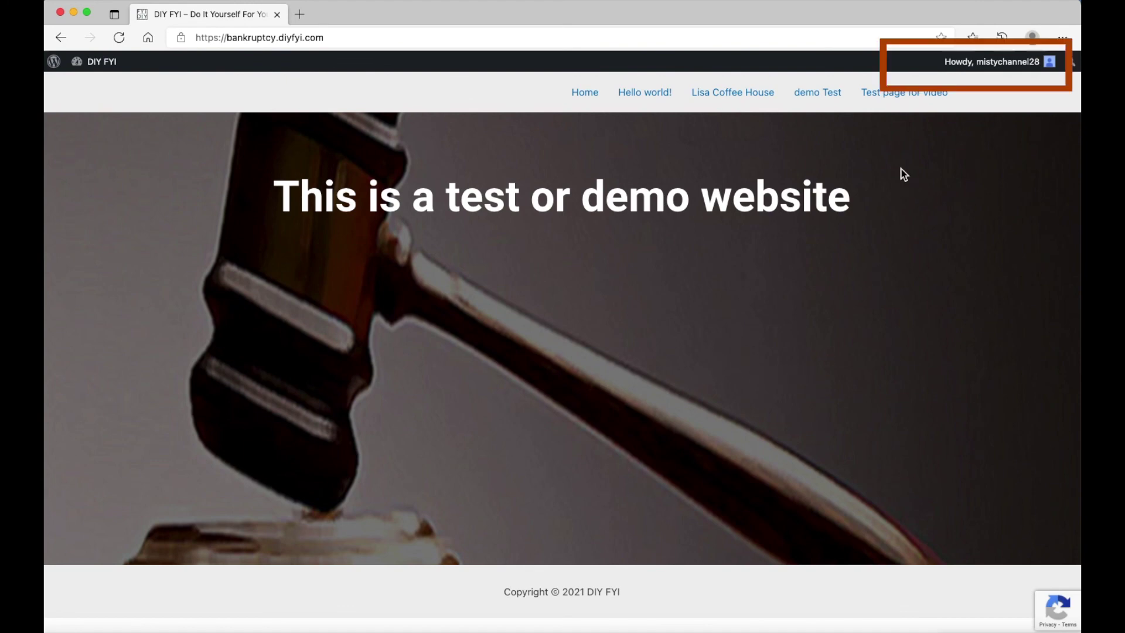
- View the Test page for video as the logged-in user, and open the account's Site Admin dashboard
left_click(888, 98)
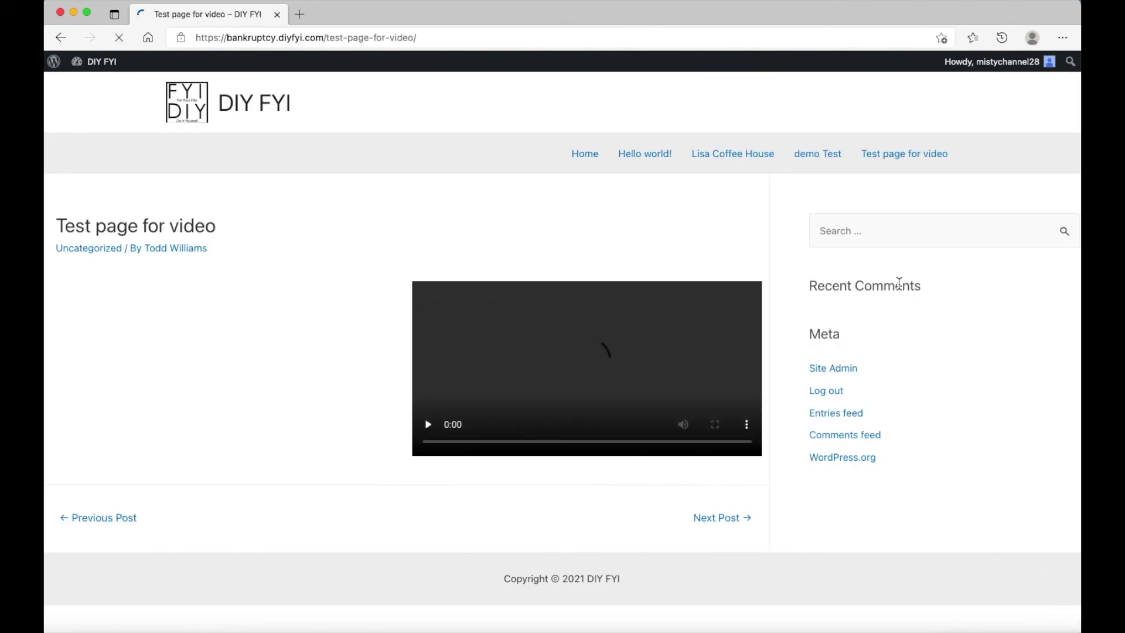
left_click(846, 368)
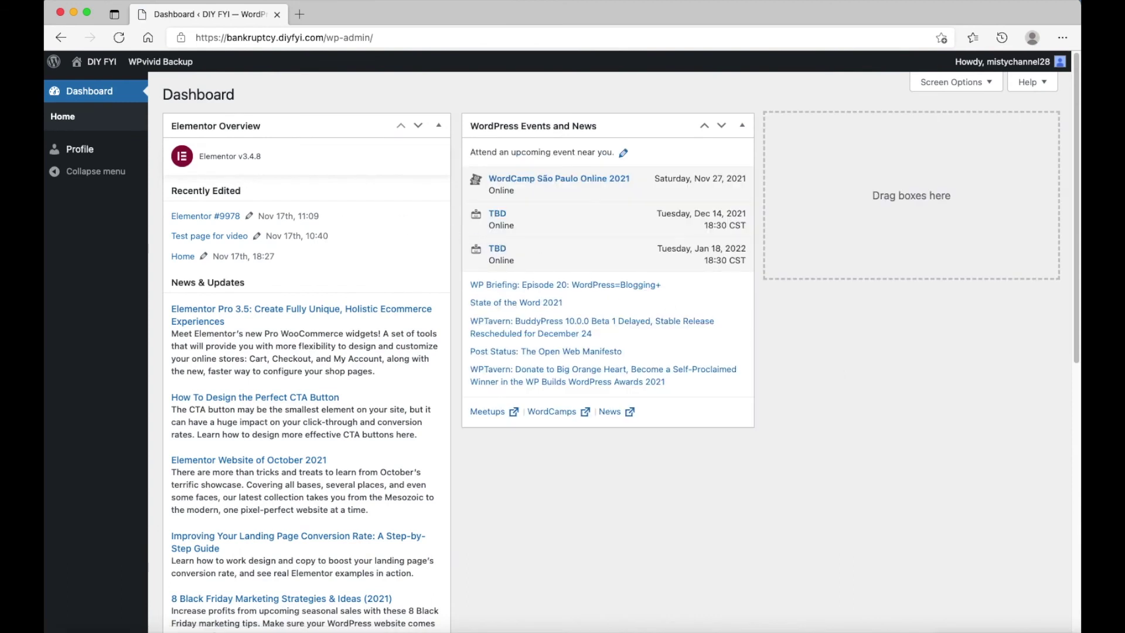
left_click(83, 118)
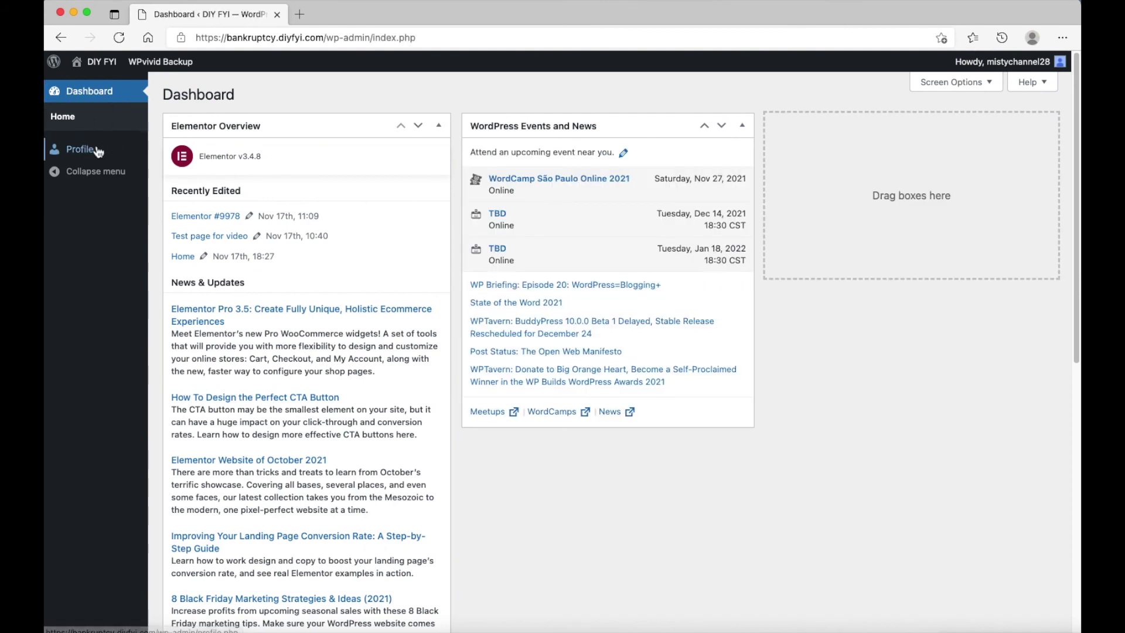
- Open the logged-in user's profile and examine its personal options, name, contact and account management settings
left_click(79, 149)
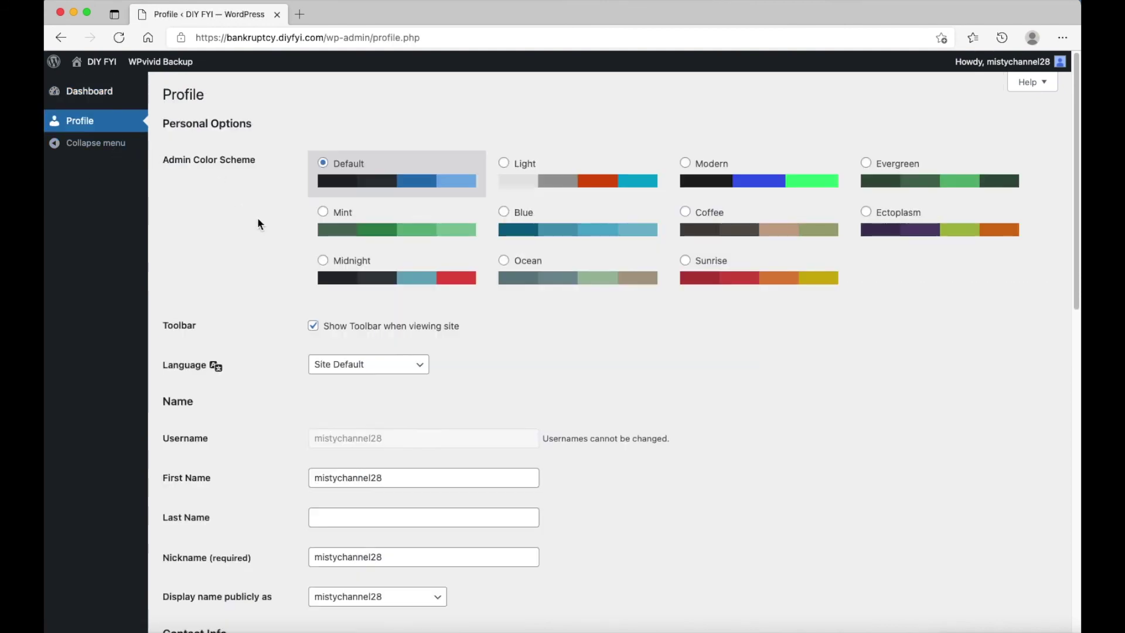
scroll(352, 241, "down", 5)
scroll(369, 237, "down", 10)
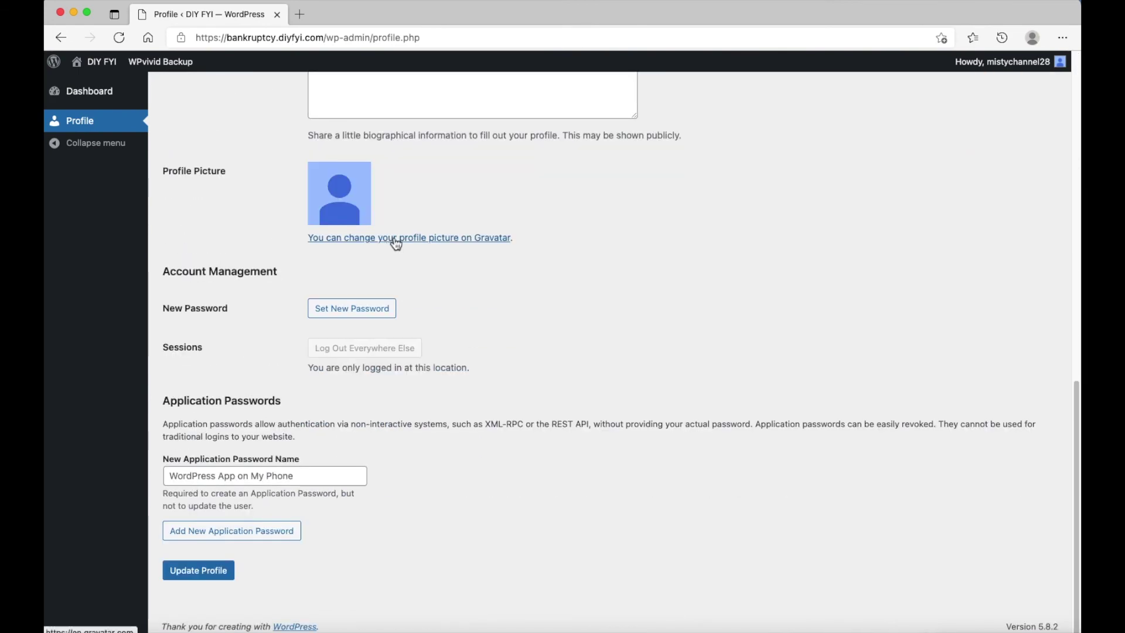
scroll(403, 234, "up", 4)
scroll(405, 233, "up", 10)
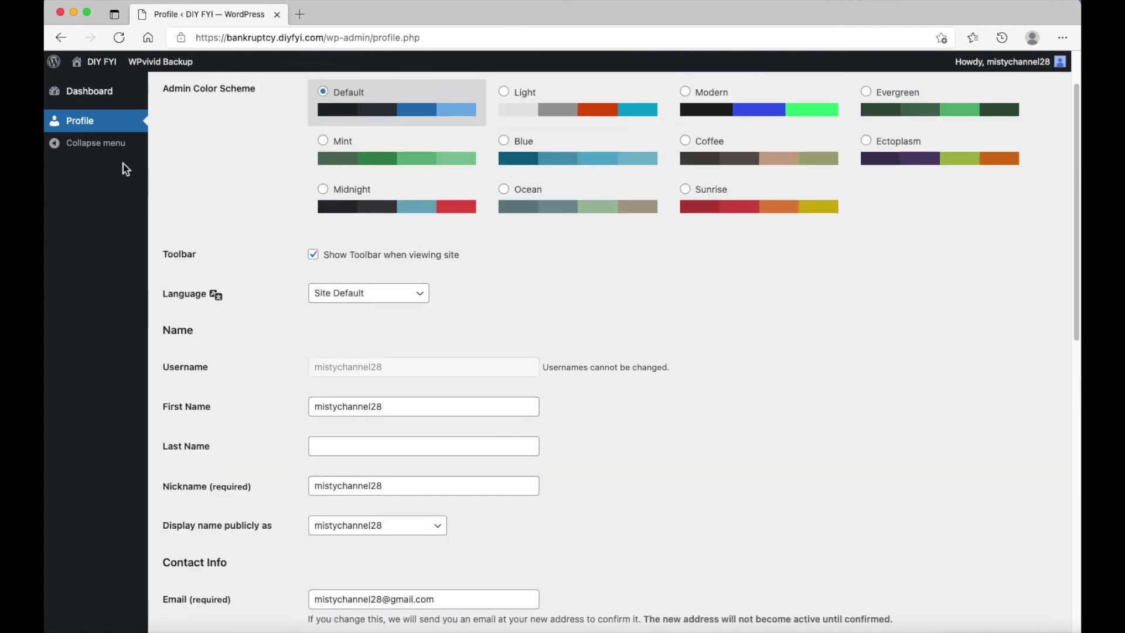
left_click(122, 143)
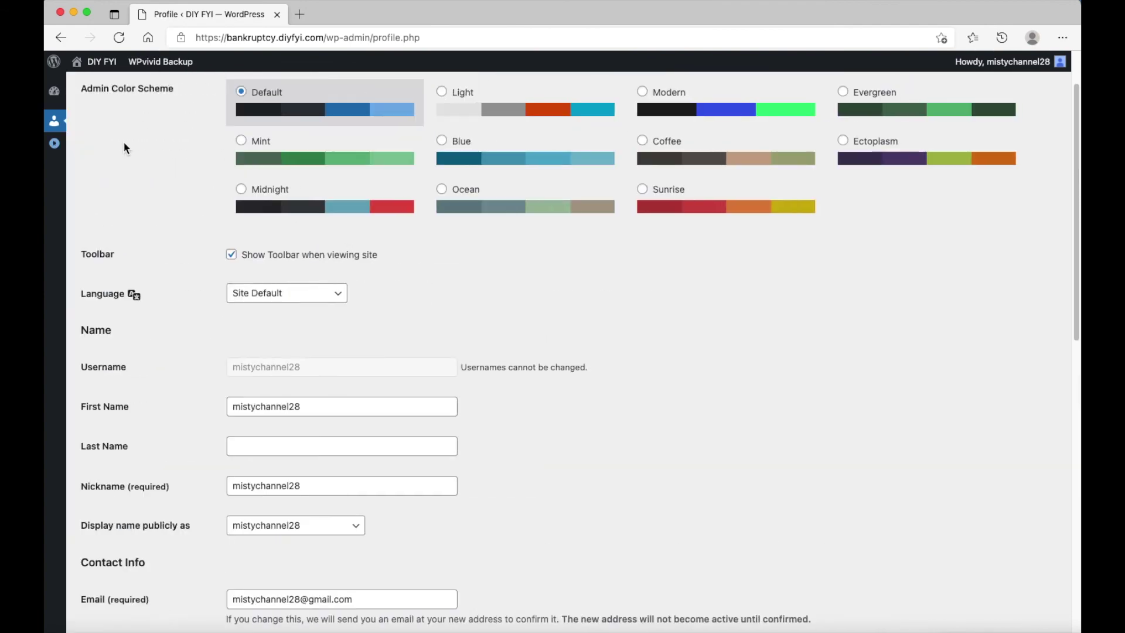
left_click(54, 141)
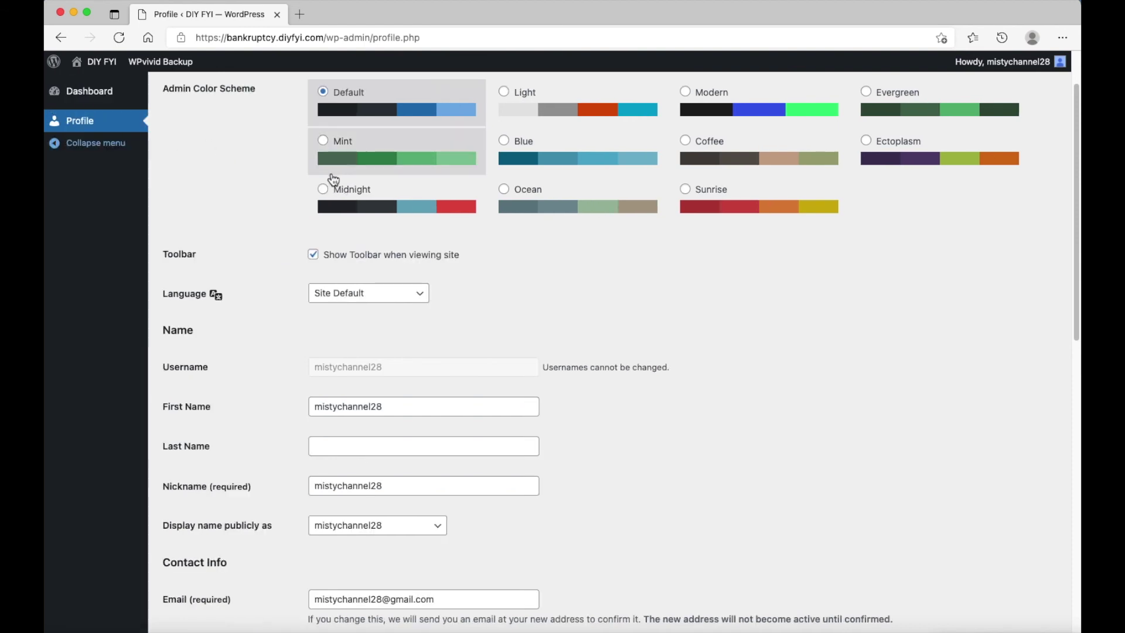
- Log out of the social login account and open the list of all users in the administrator's browser
scroll(498, 153, "up", 2)
mouse_move(972, 71)
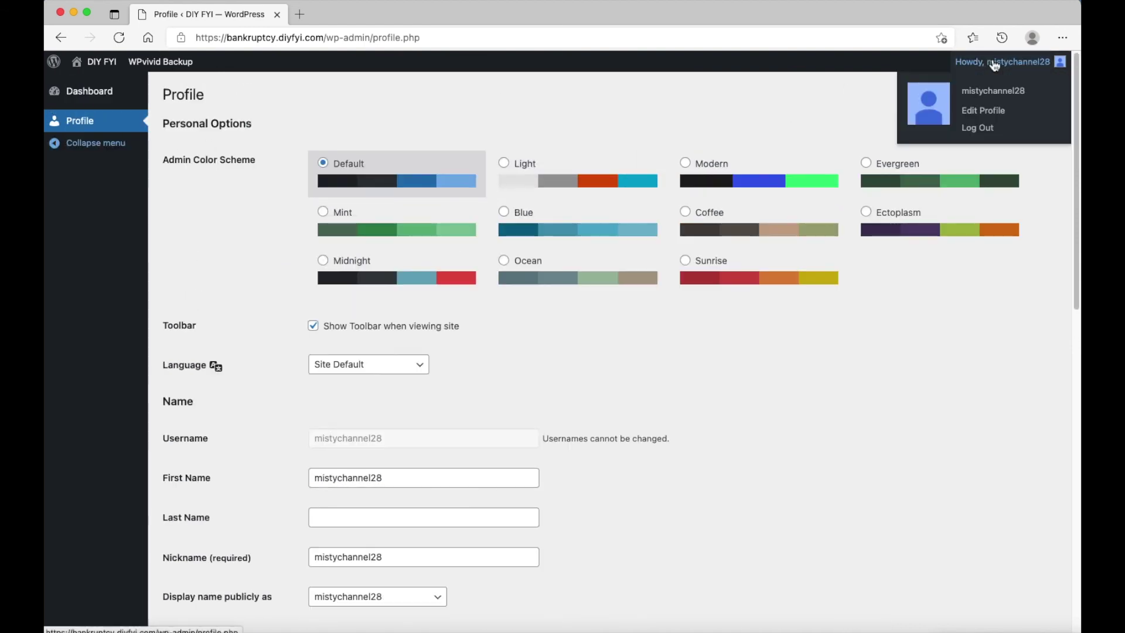
left_click(978, 129)
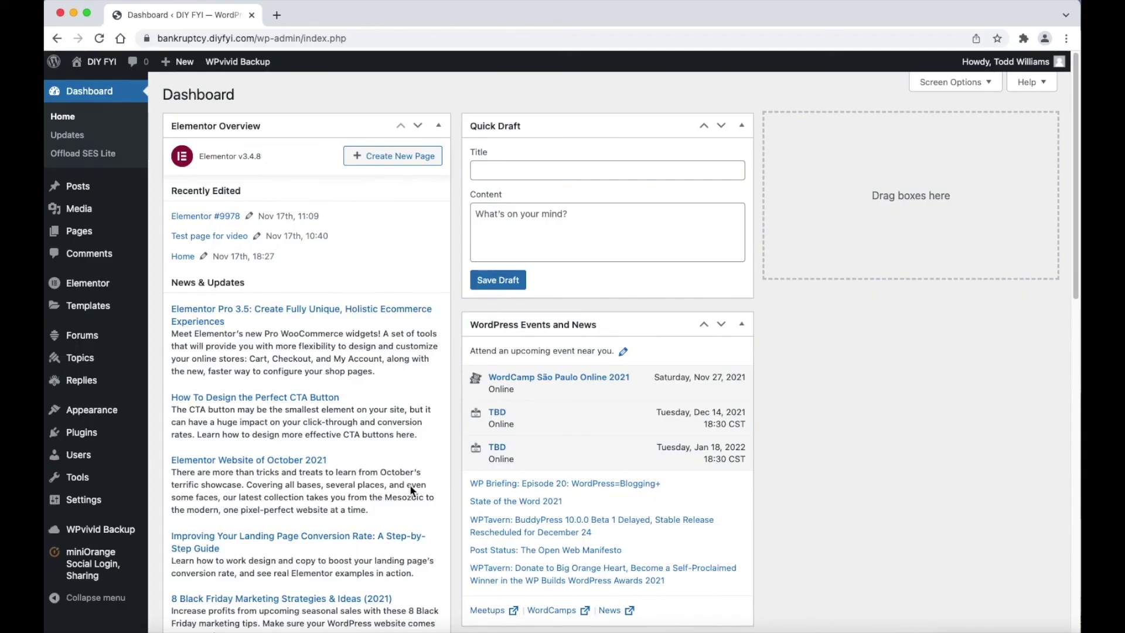
mouse_move(99, 462)
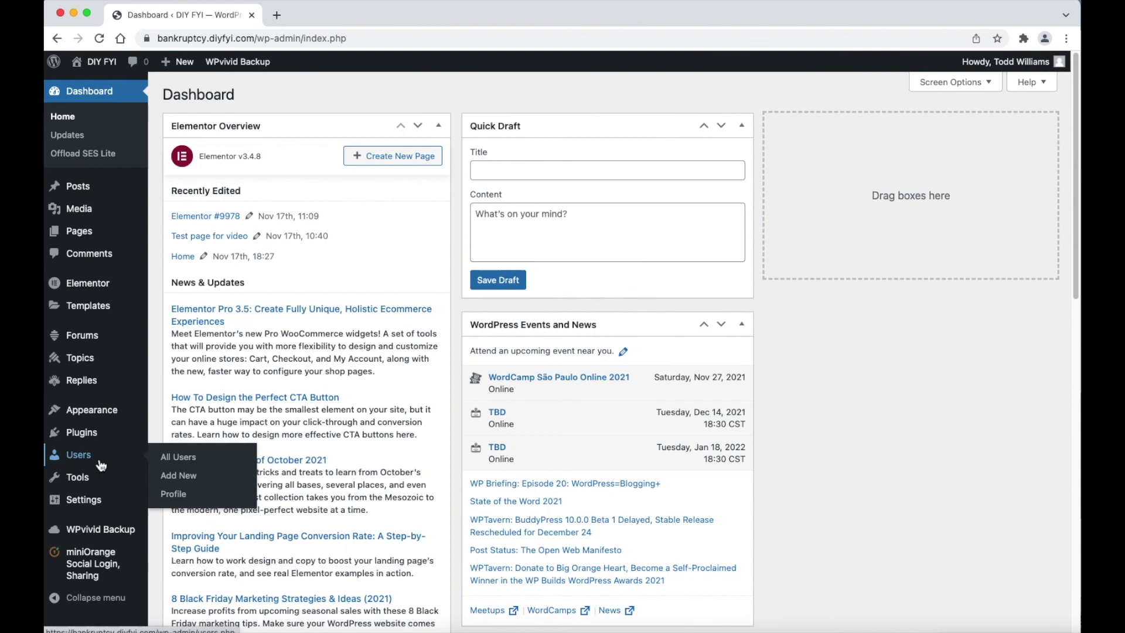
left_click(176, 457)
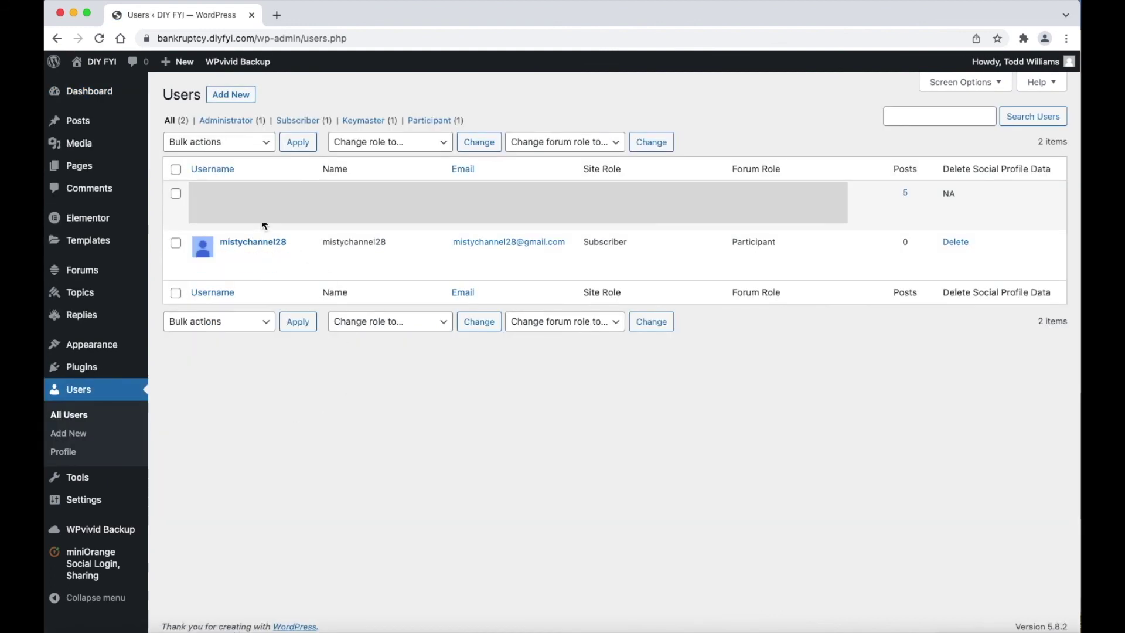